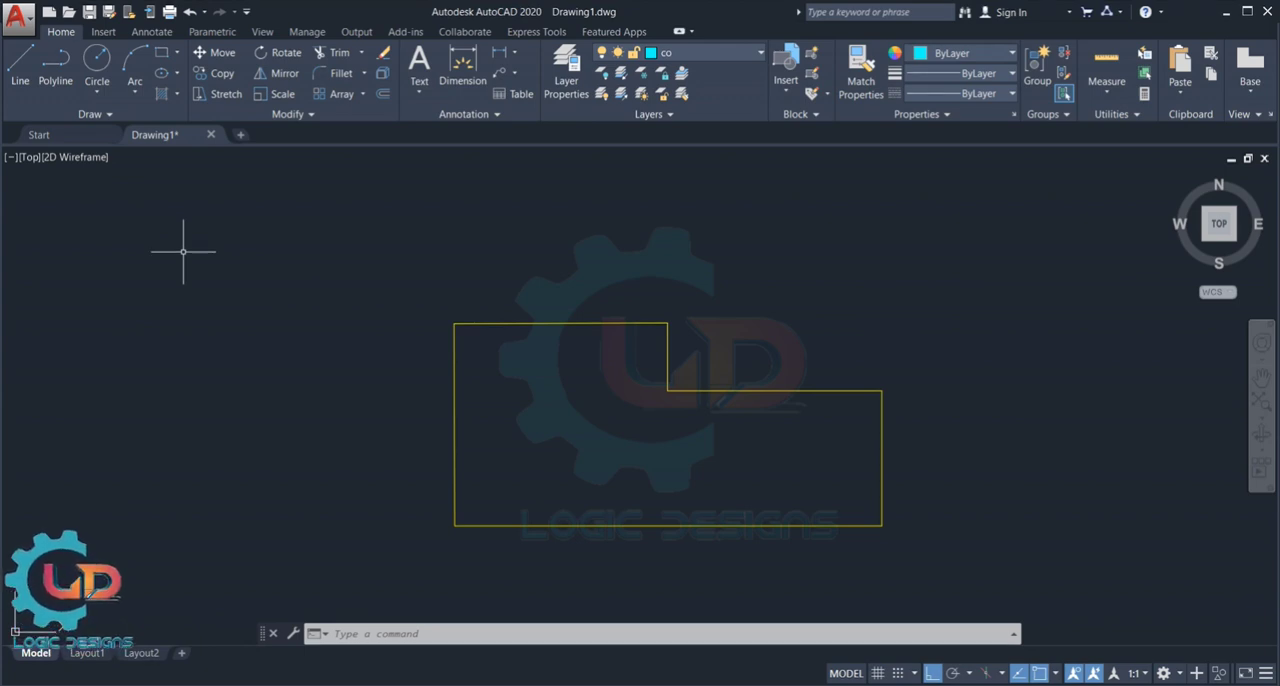
- Draw horizontal construction lines with XLINE through the upper-left and lower-left corners of the stepped profile
{"action": "type", "text": "XL"}
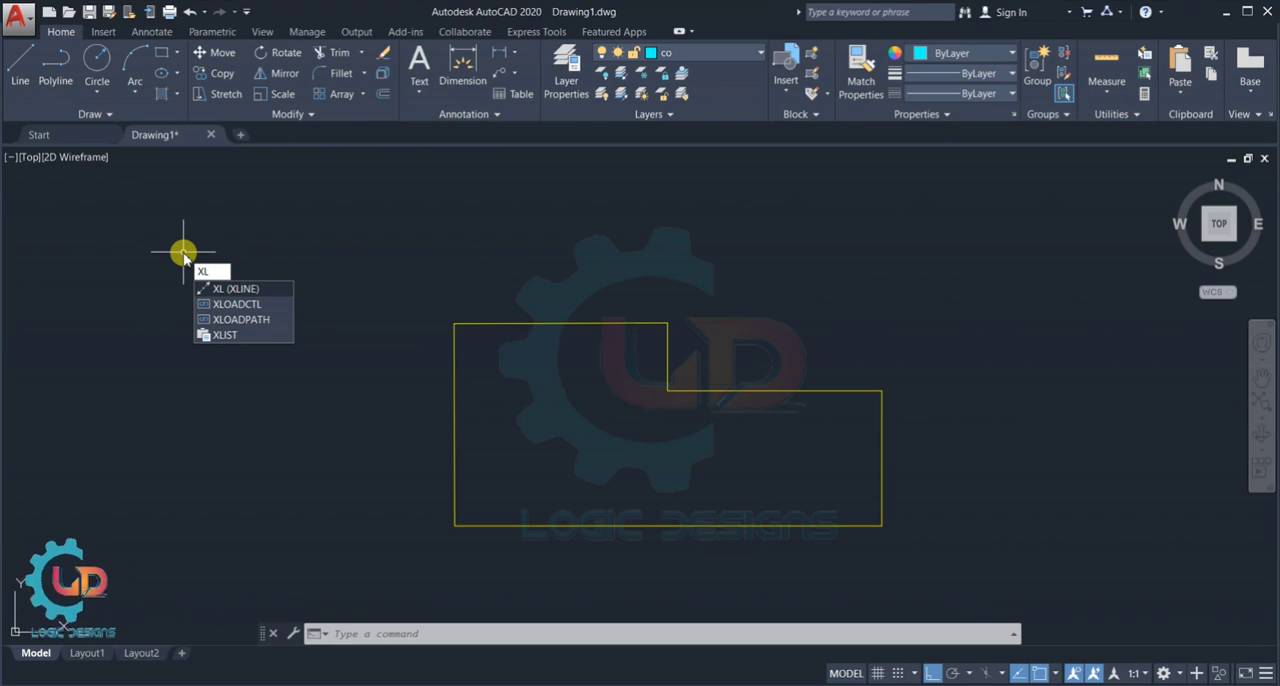
{"action": "left_click", "coordinate": [235, 290]}
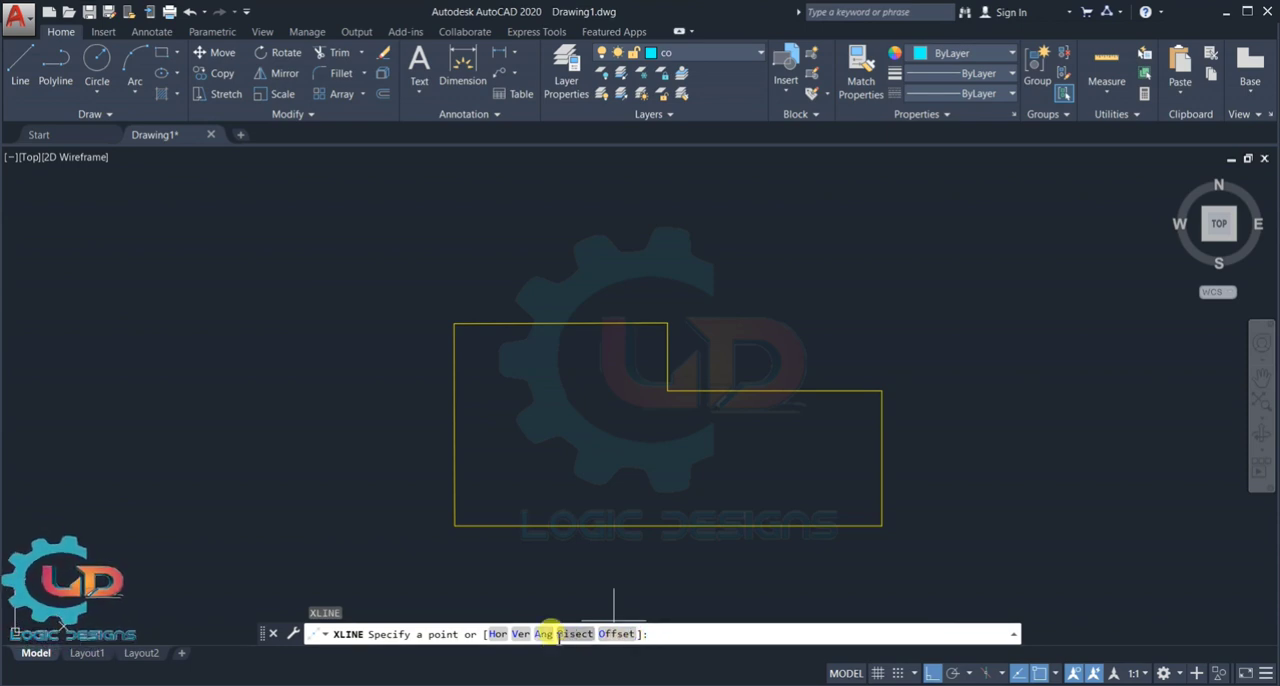
{"action": "left_click", "coordinate": [499, 634]}
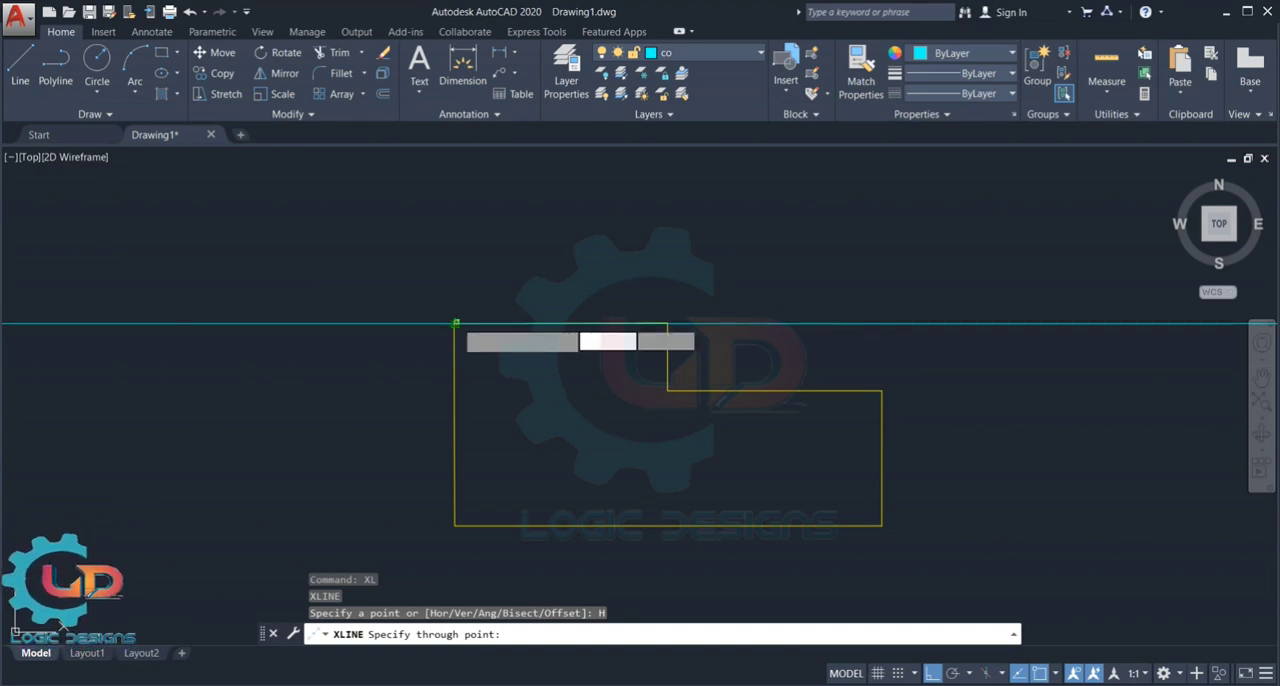
{"action": "left_click", "coordinate": [454, 323]}
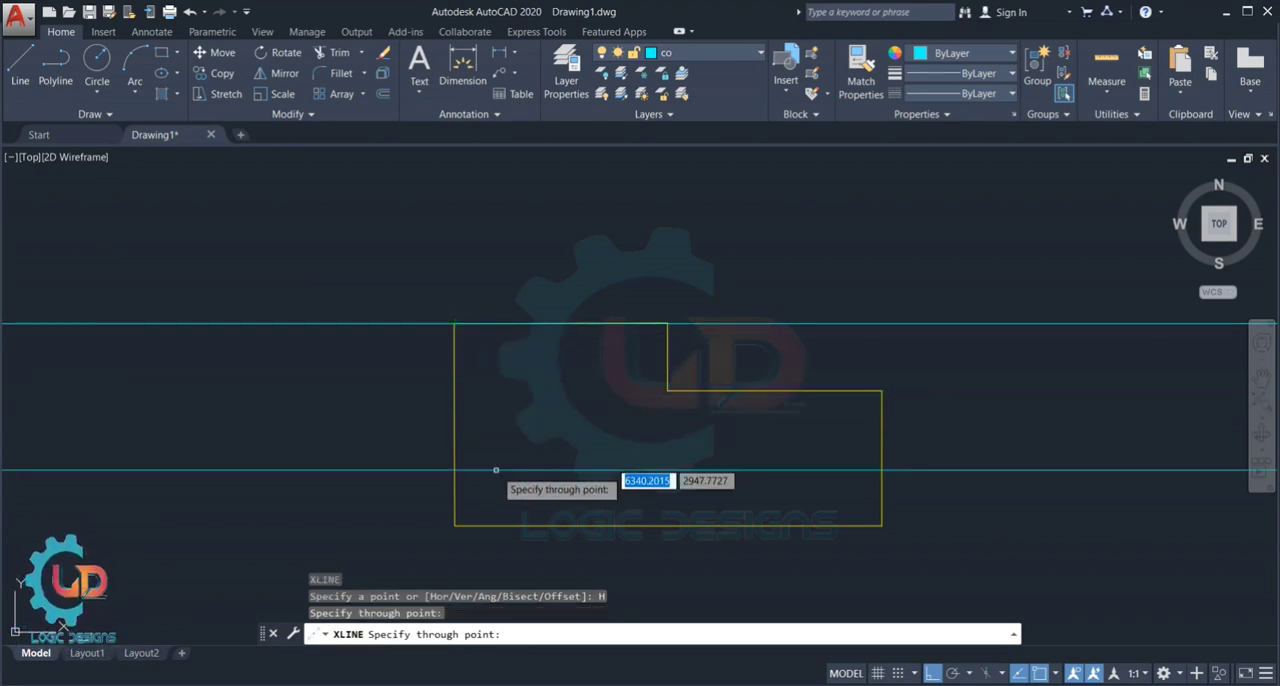
{"action": "left_click", "coordinate": [461, 524]}
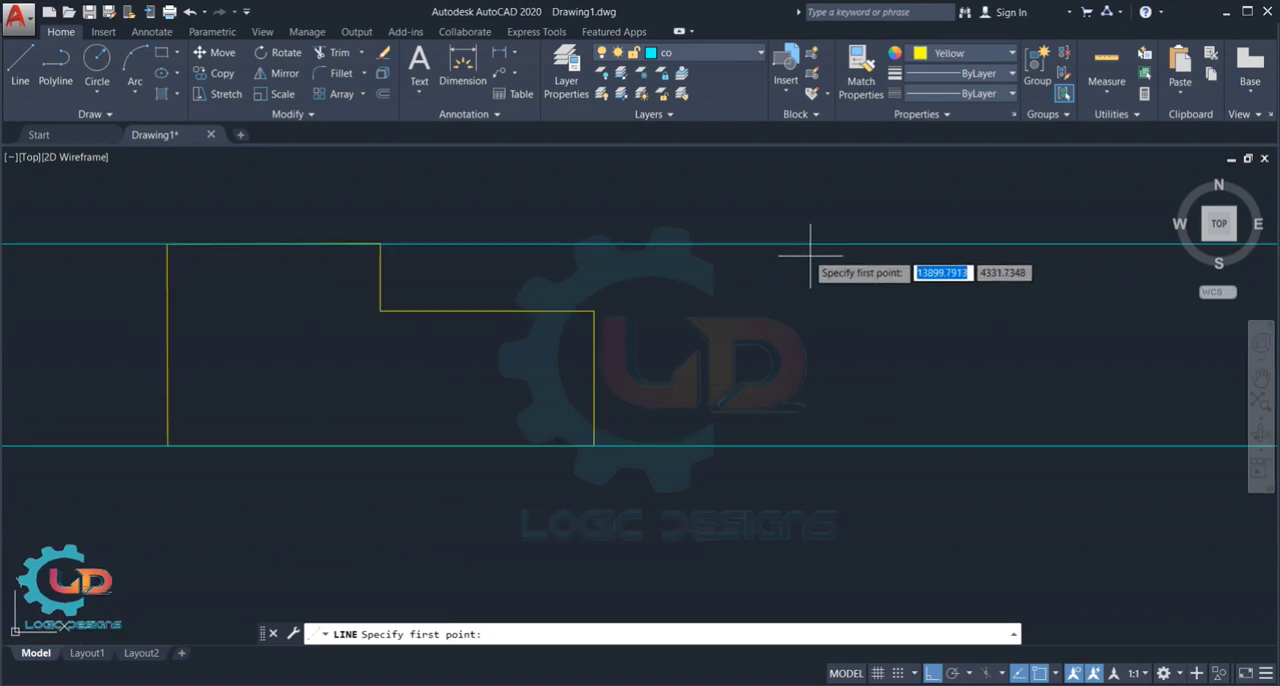
- Draw a yellow rectangle of lines about 3163 units wide between the two horizontal construction lines, right of the stepped profile
{"action": "left_click", "coordinate": [796, 243]}
{"action": "left_click", "coordinate": [794, 445]}
{"action": "left_click", "coordinate": [792, 445]}
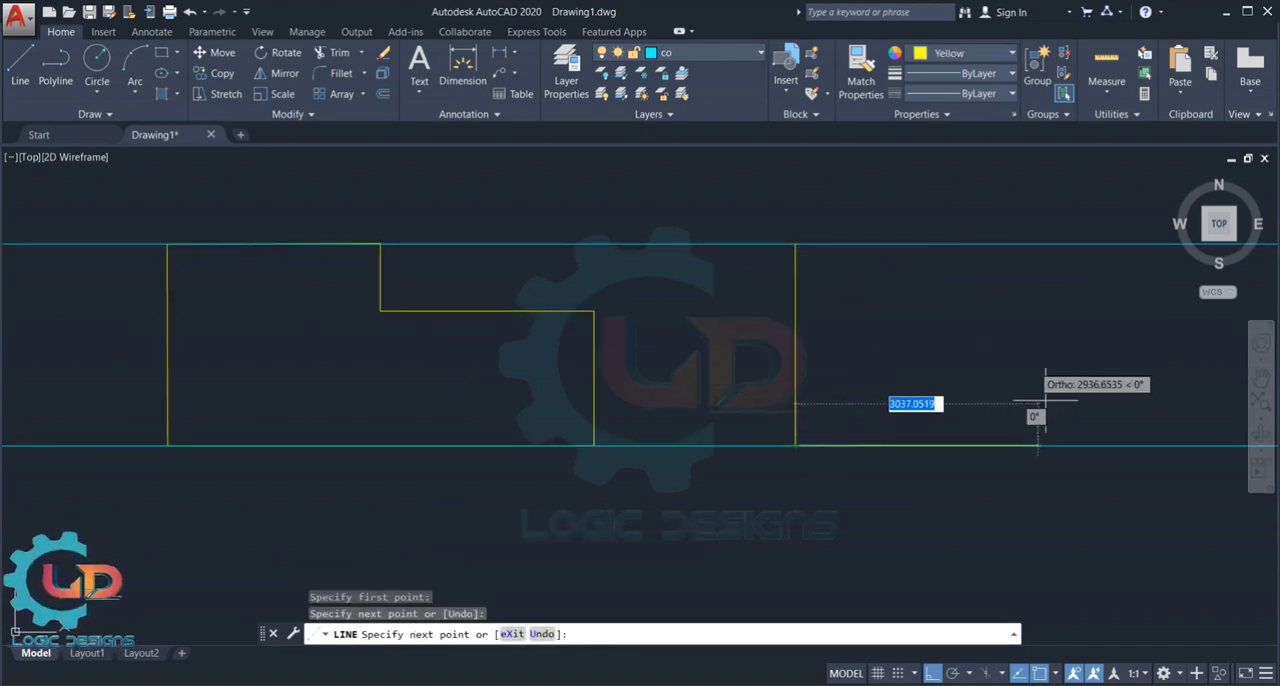
{"action": "left_click", "coordinate": [1050, 412]}
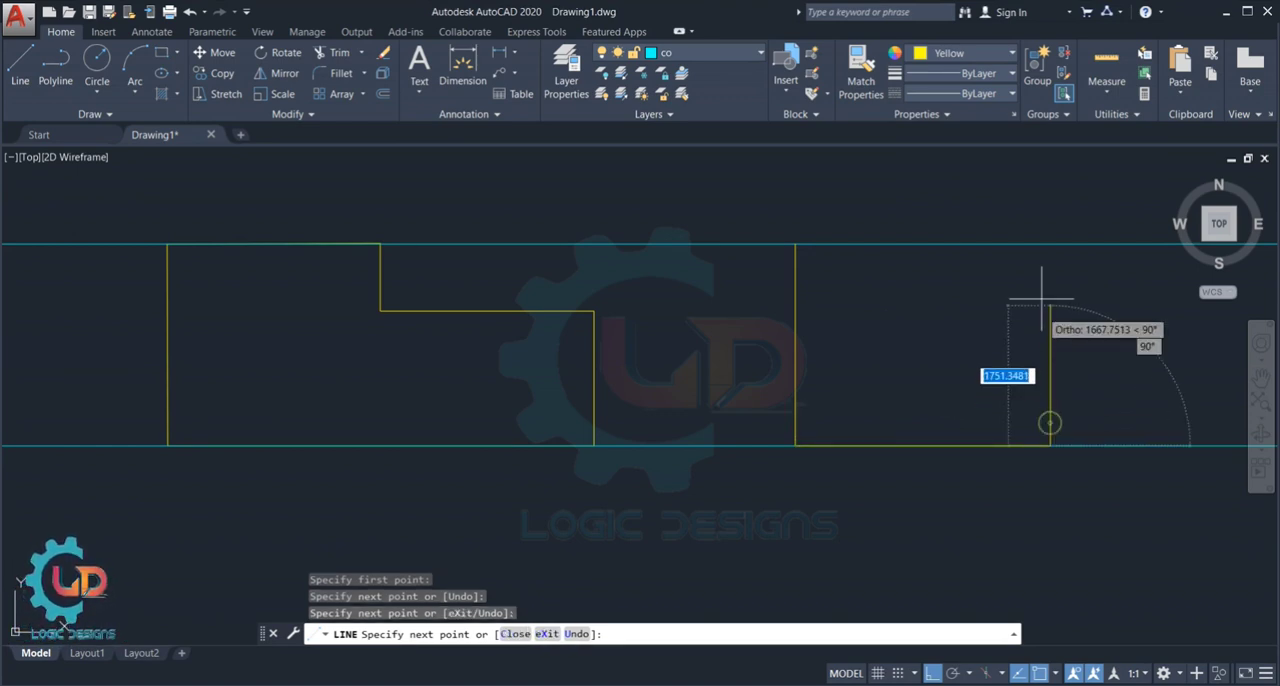
{"action": "left_click", "coordinate": [1047, 243]}
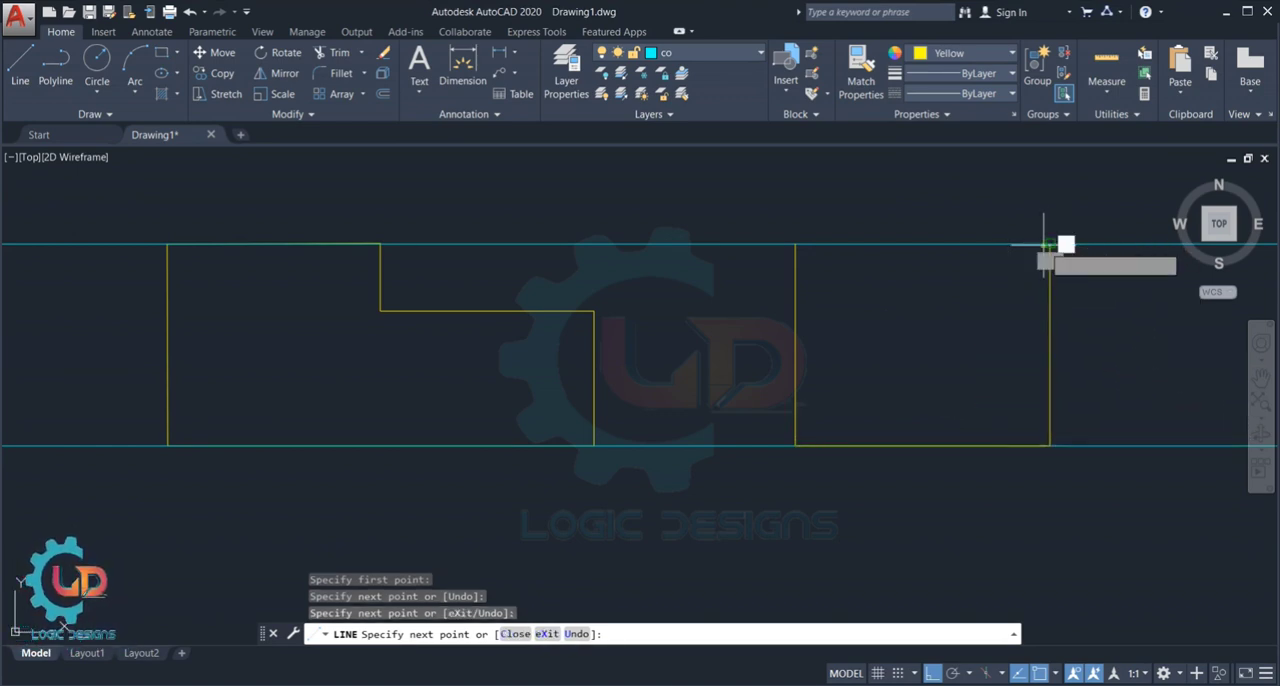
{"action": "left_click", "coordinate": [795, 243]}
{"action": "key", "text": "Escape"}
{"action": "scroll", "coordinate": [921, 390], "scroll_direction": "down", "scroll_amount": 2}
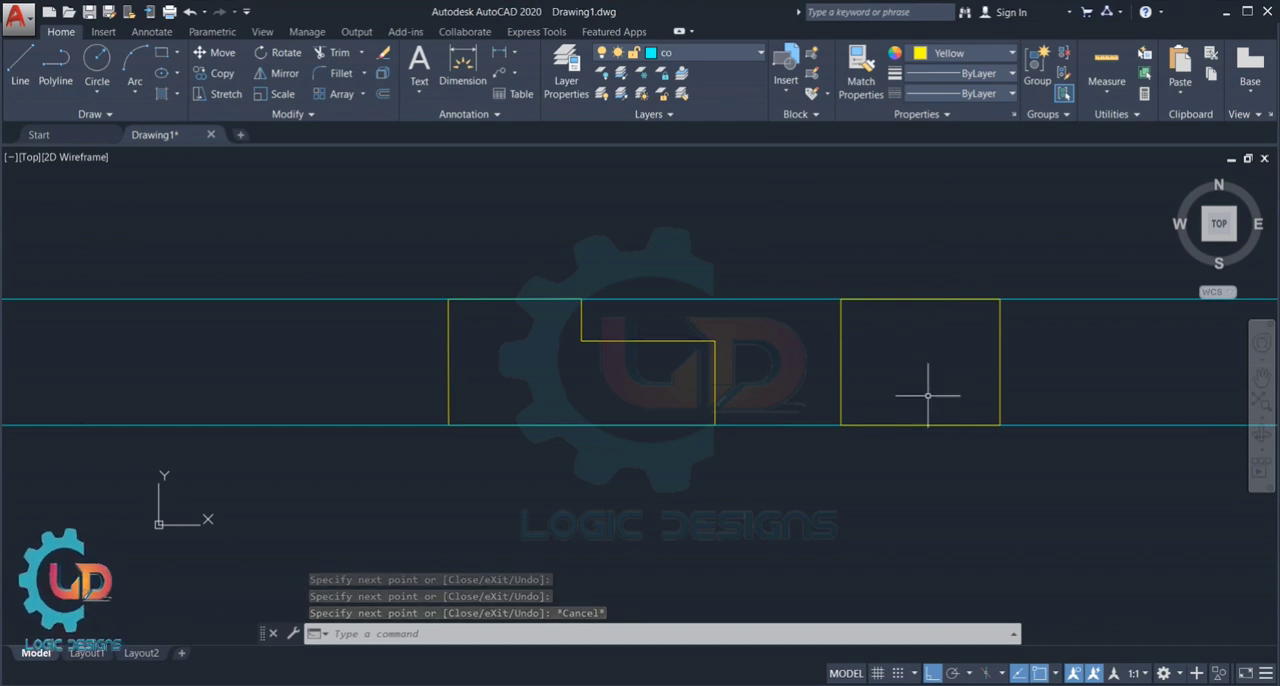
- Draw vertical construction lines through the profile's upper-left corner and the top corner of its step, setting the current color to ByLayer
{"action": "scroll", "coordinate": [923, 400], "scroll_direction": "down", "scroll_amount": 2}
{"action": "middle_click_drag", "start_coordinate": [946, 218], "coordinate": [906, 305]}
{"action": "scroll", "coordinate": [757, 372], "scroll_direction": "up", "scroll_amount": 2}
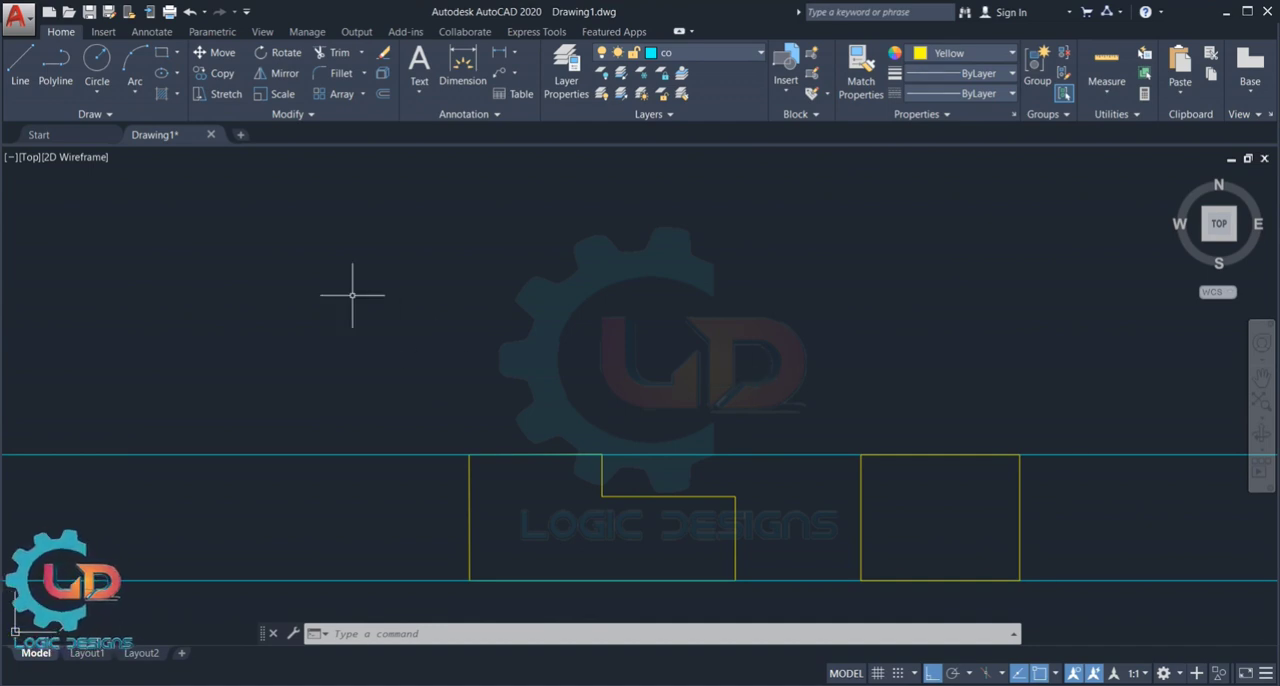
{"action": "key", "text": "Return"}
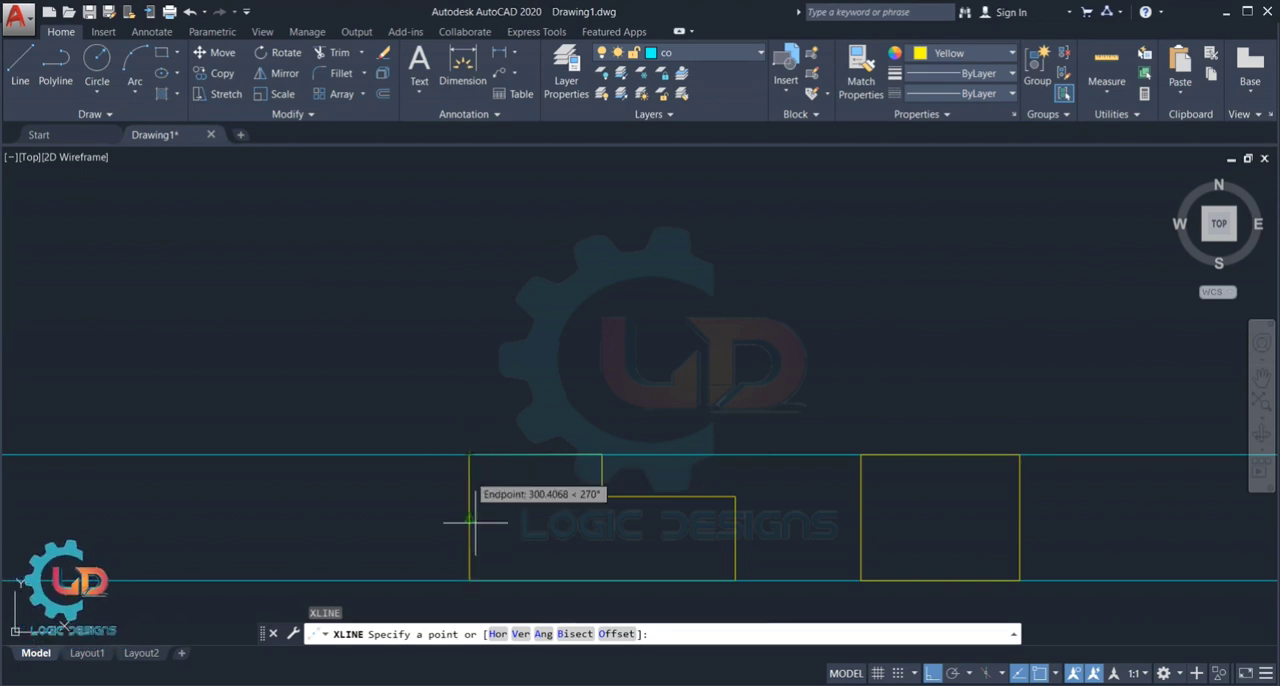
{"action": "left_click", "coordinate": [516, 634]}
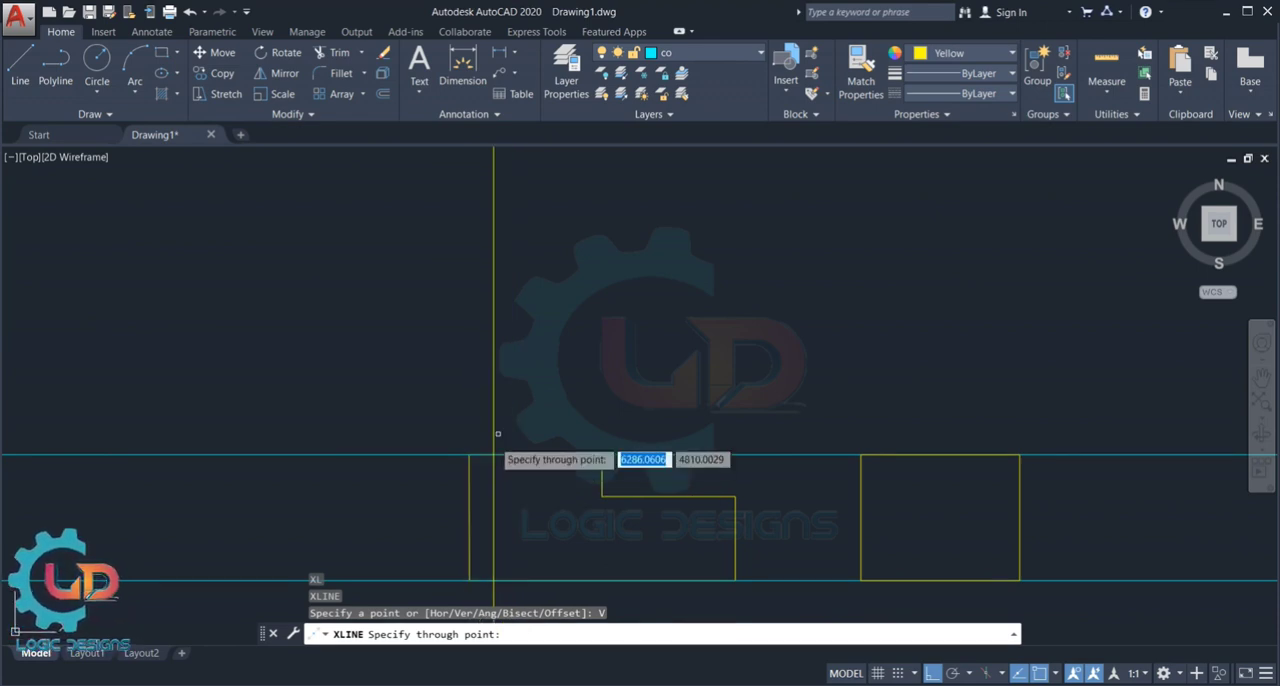
{"action": "left_click", "coordinate": [940, 53]}
{"action": "left_click", "coordinate": [949, 76]}
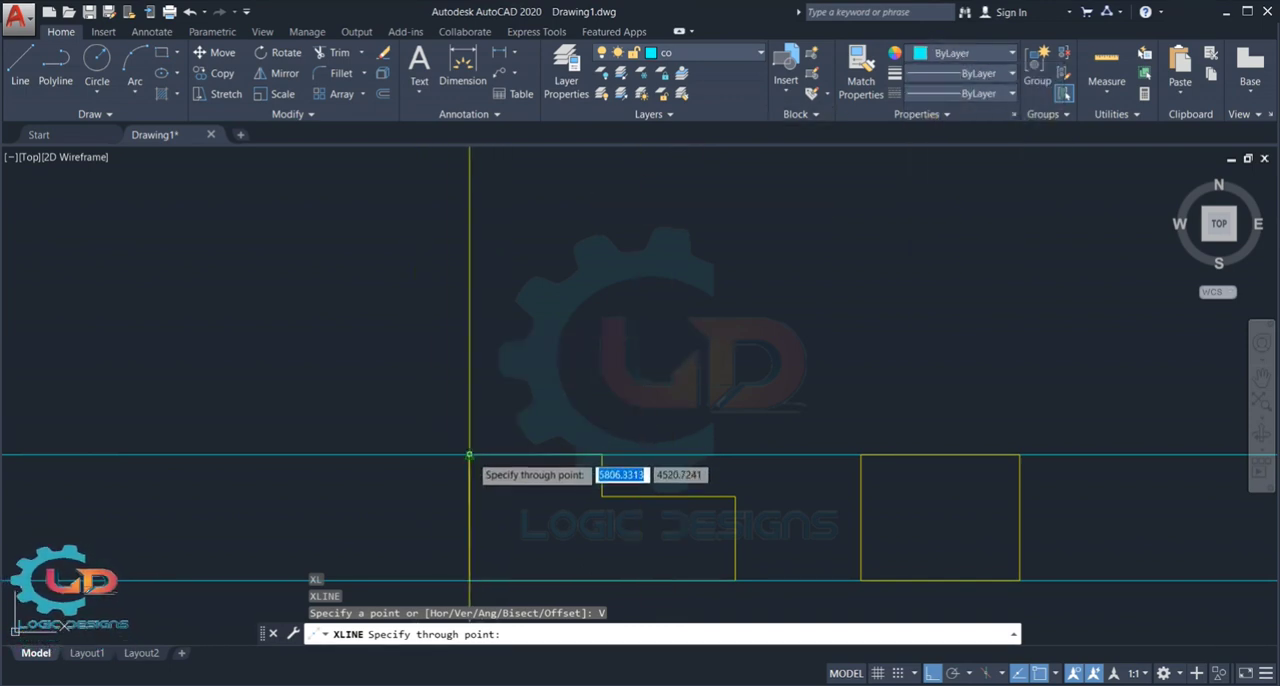
{"action": "left_click", "coordinate": [469, 455]}
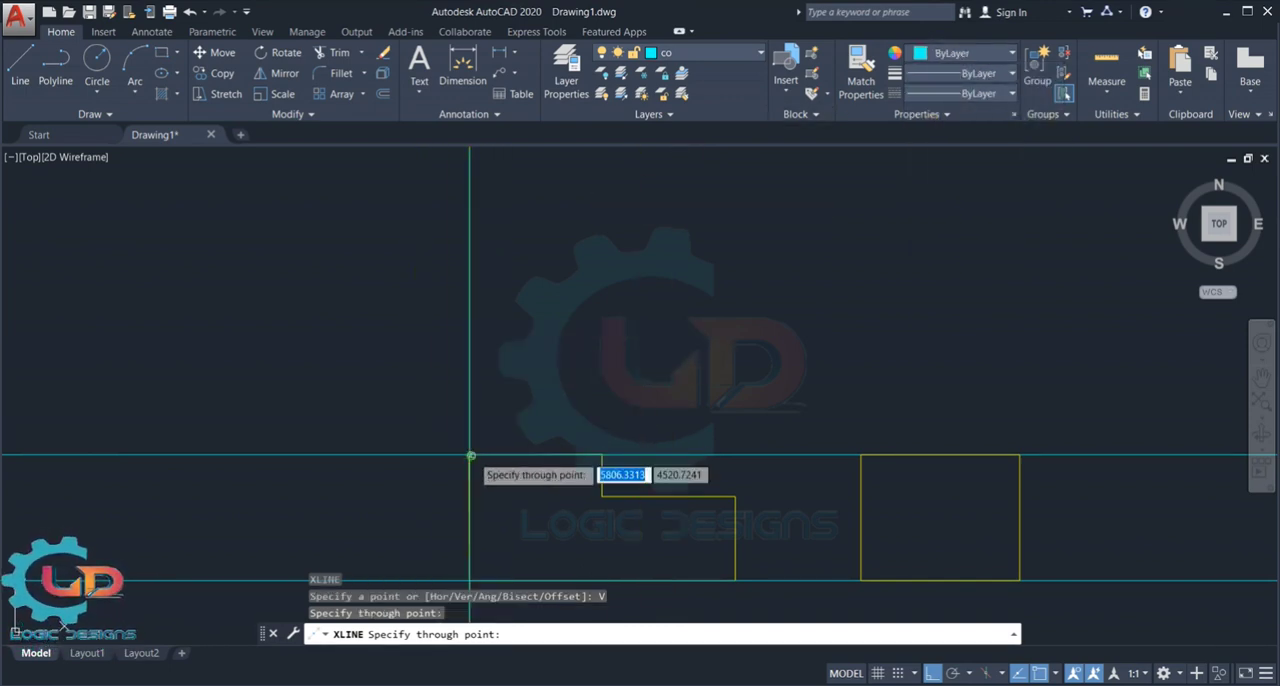
{"action": "left_click", "coordinate": [601, 457]}
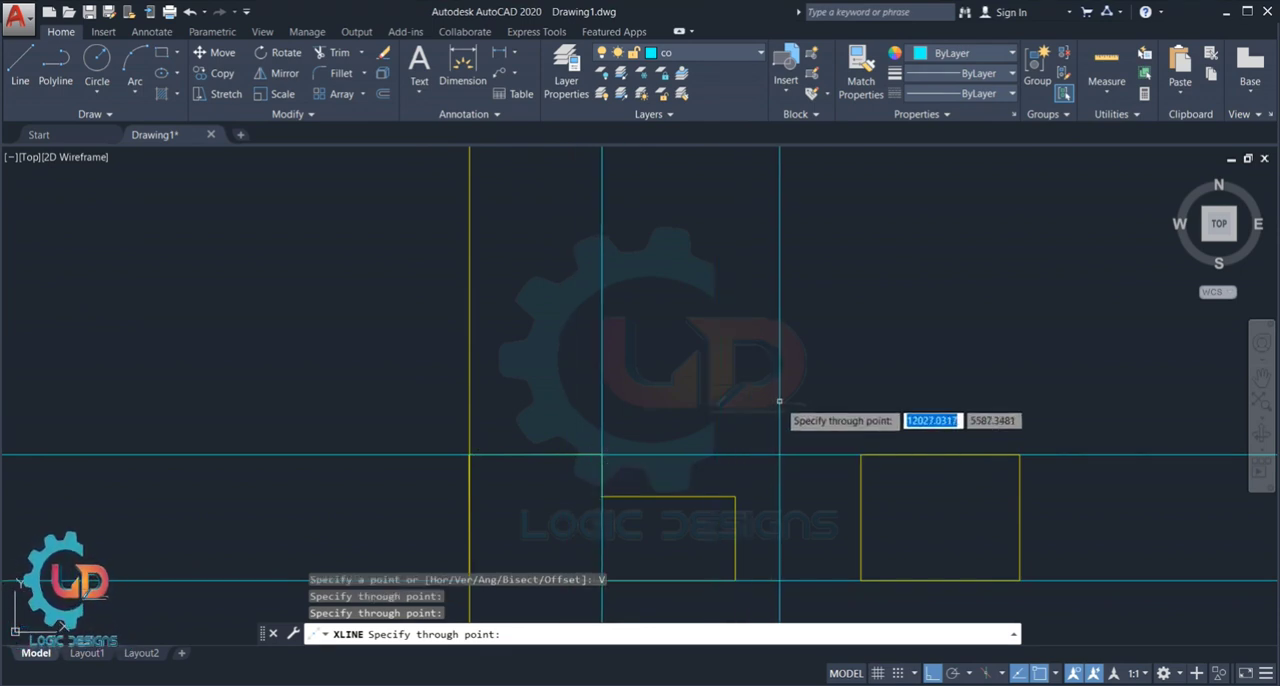
{"action": "key", "text": "Escape"}
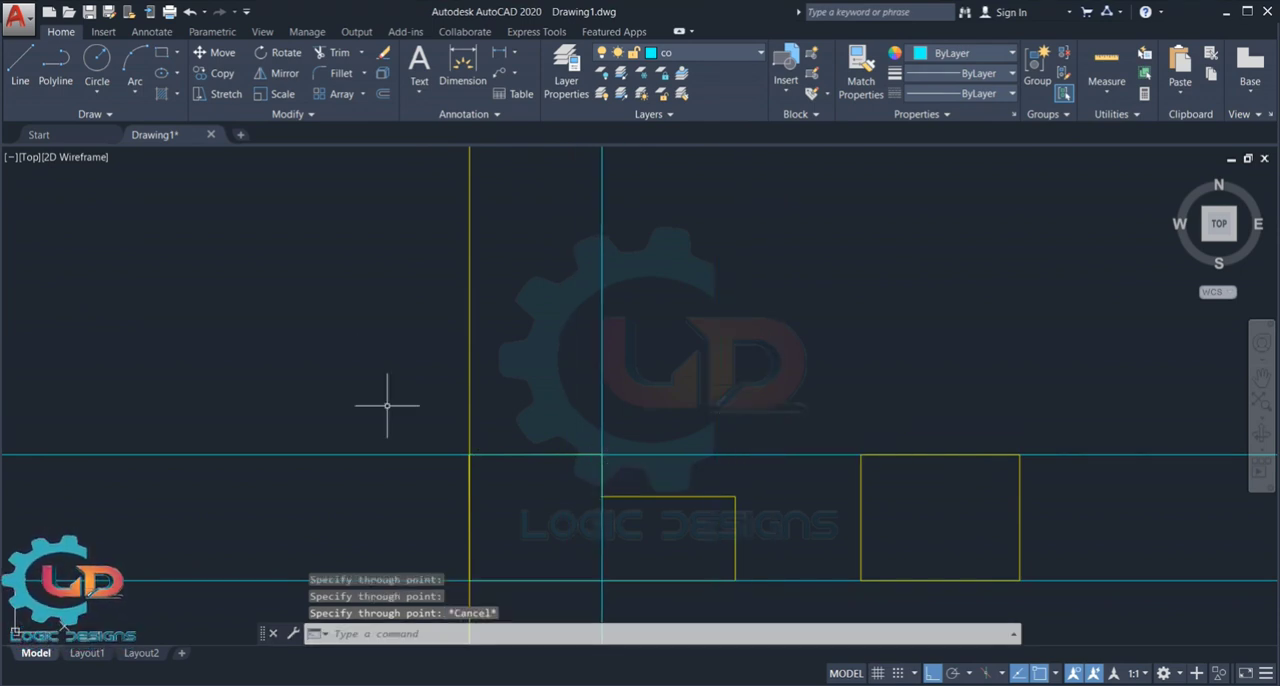
- Change the color of the yellow vertical construction line at the profile's left edge to ByLayer
{"action": "left_click", "coordinate": [469, 328]}
{"action": "left_click", "coordinate": [950, 56]}
{"action": "left_click", "coordinate": [951, 72]}
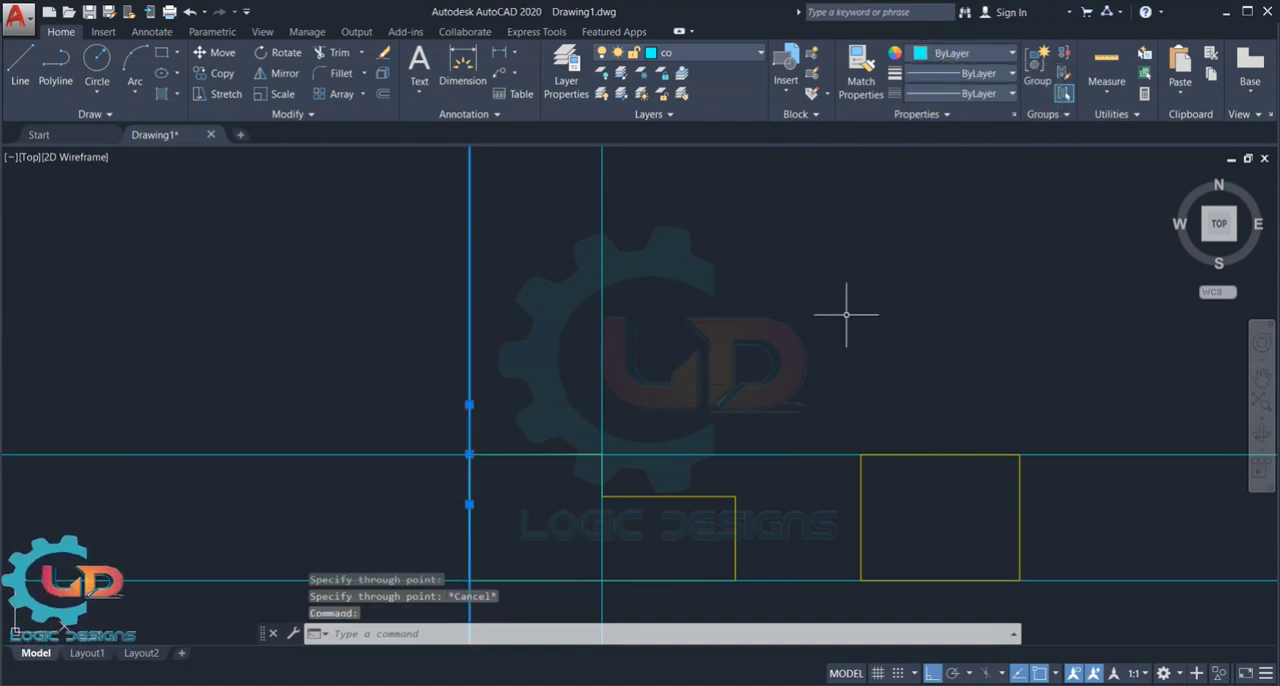
{"action": "key", "text": "Escape"}
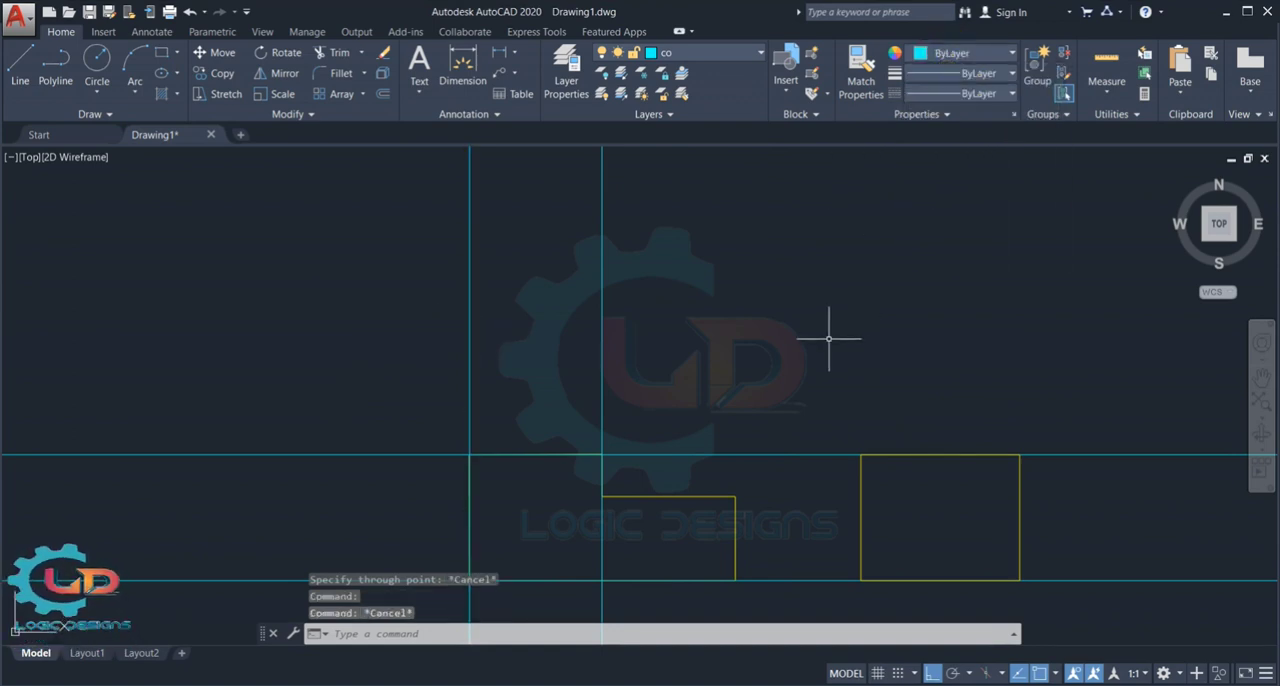
{"action": "left_click", "coordinate": [602, 293]}
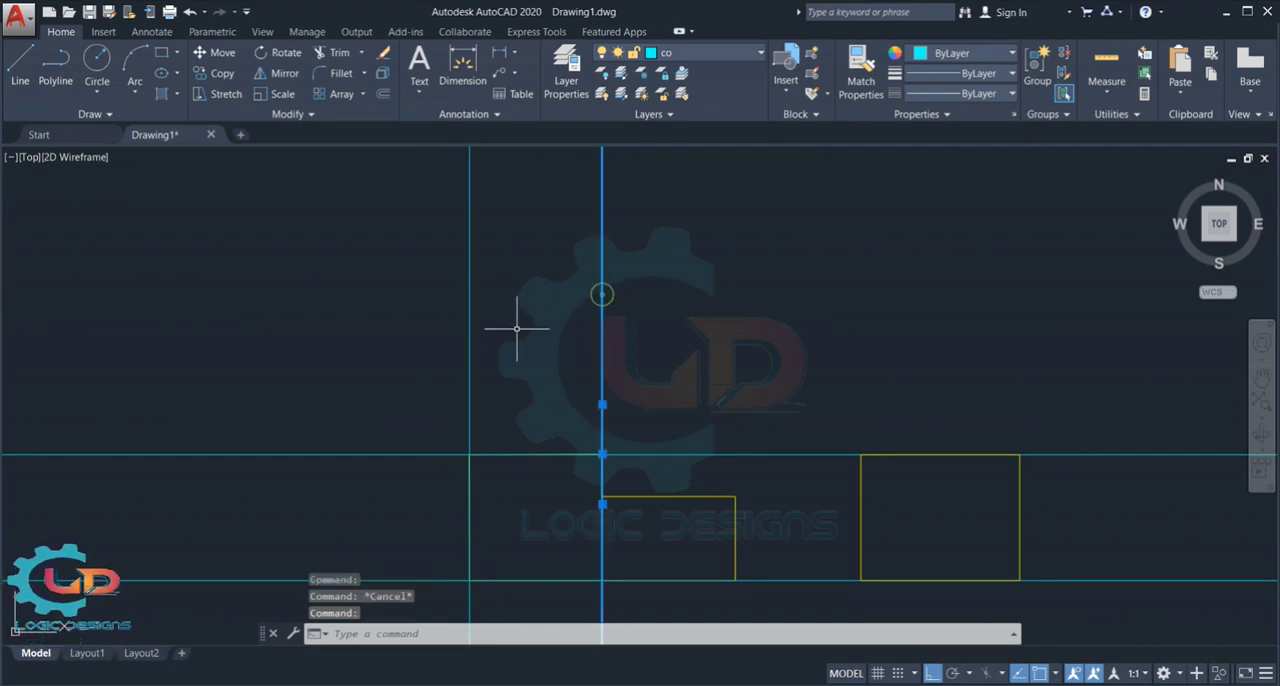
{"action": "left_click", "coordinate": [469, 296]}
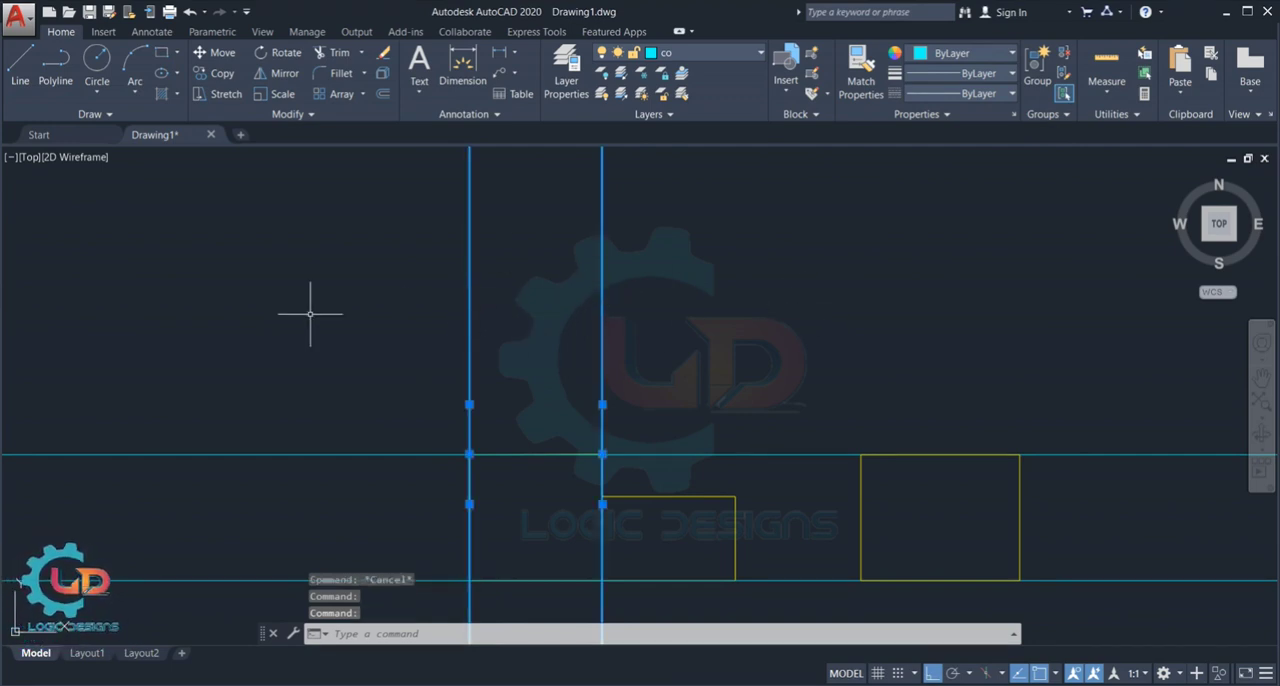
{"action": "scroll", "coordinate": [617, 334], "scroll_direction": "down", "scroll_amount": 2}
{"action": "scroll", "coordinate": [626, 323], "scroll_direction": "up", "scroll_amount": 2}
{"action": "key", "text": "Escape"}
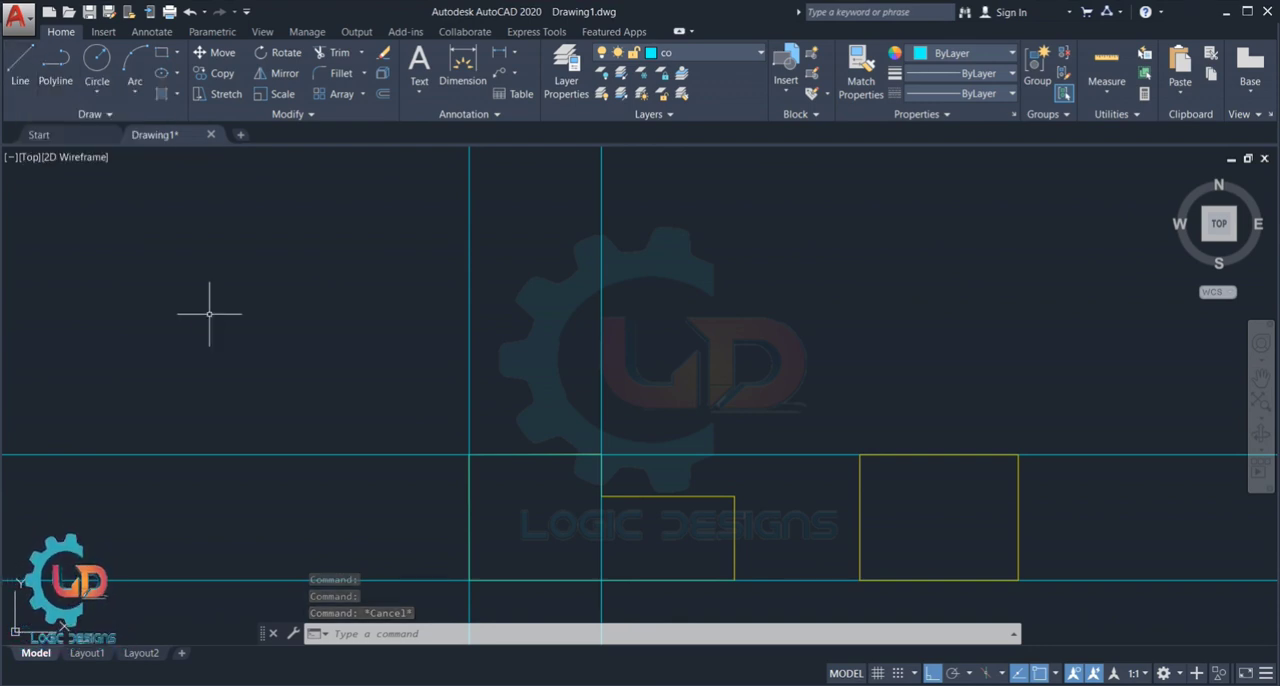
- Draw a yellow rectangle of lines about 2041 units high between the two vertical construction lines, above the stepped profile
{"action": "type", "text": "L"}
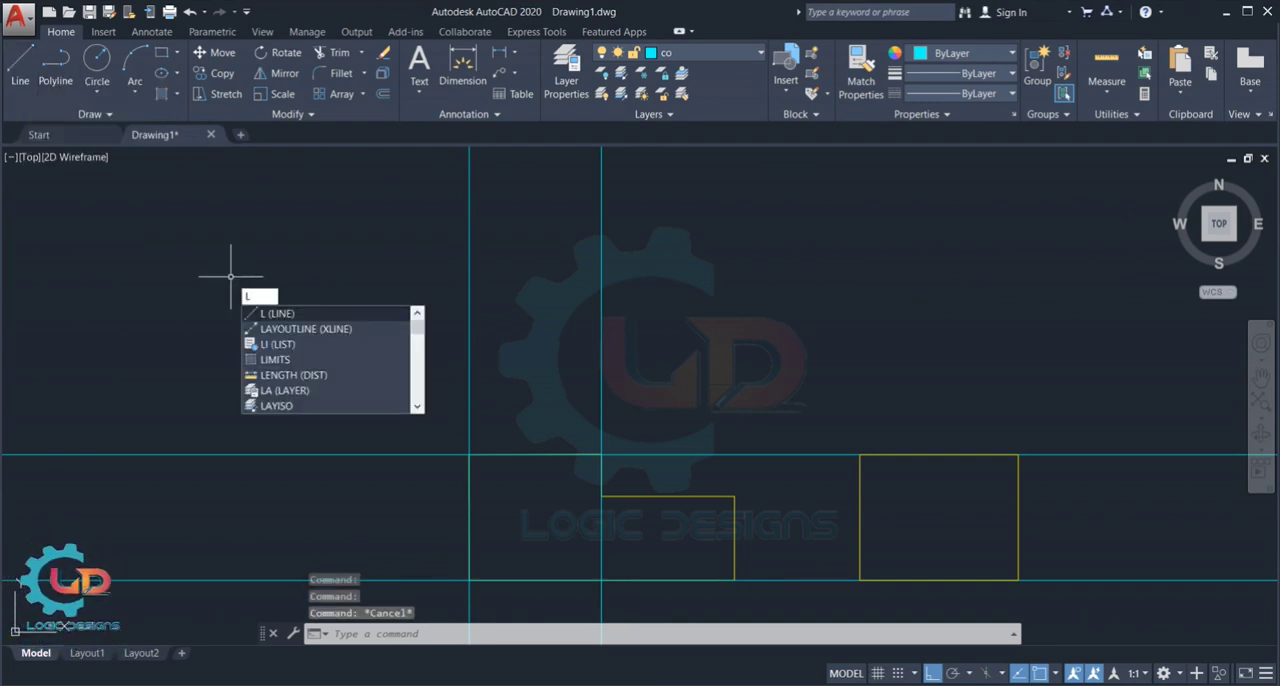
{"action": "key", "text": "Return"}
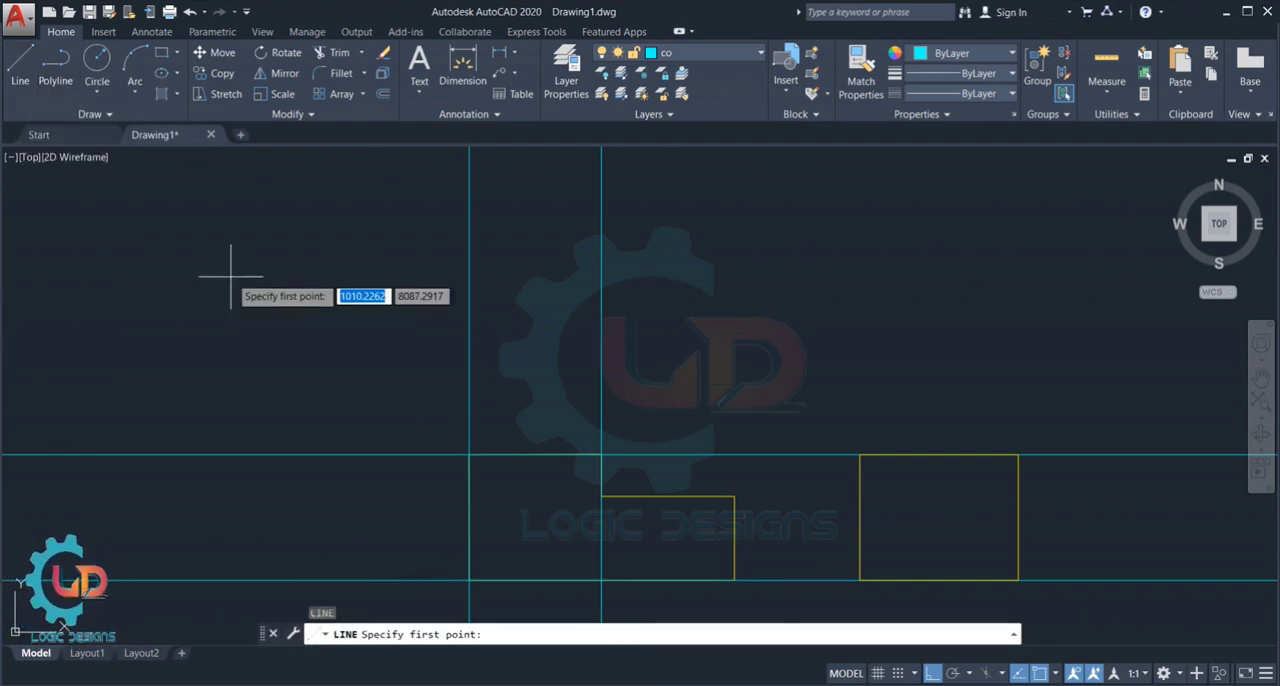
{"action": "left_click", "coordinate": [470, 190]}
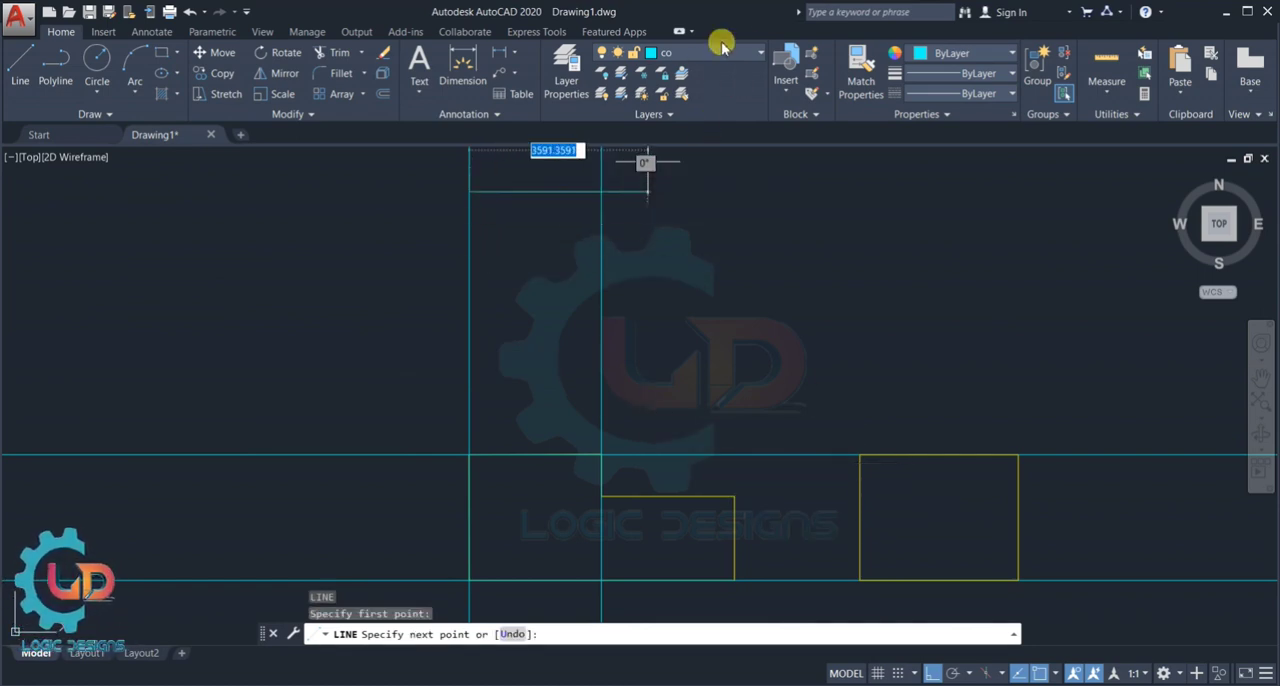
{"action": "left_click", "coordinate": [934, 52]}
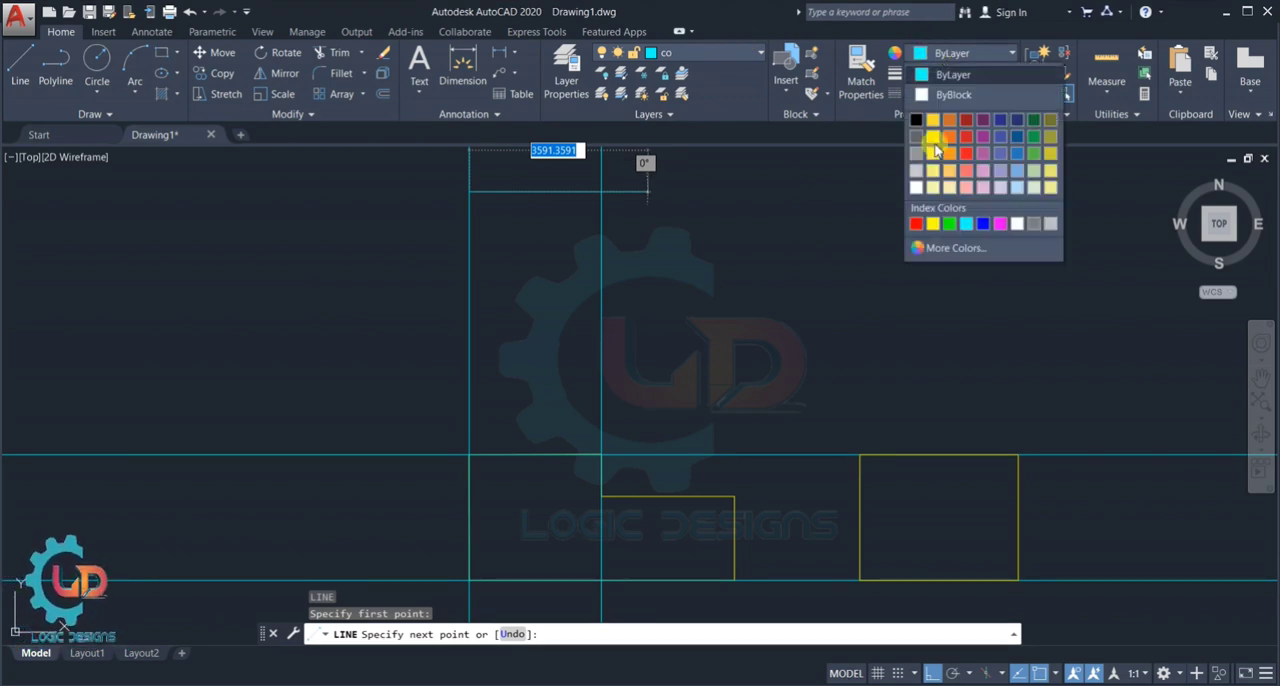
{"action": "left_click", "coordinate": [933, 222]}
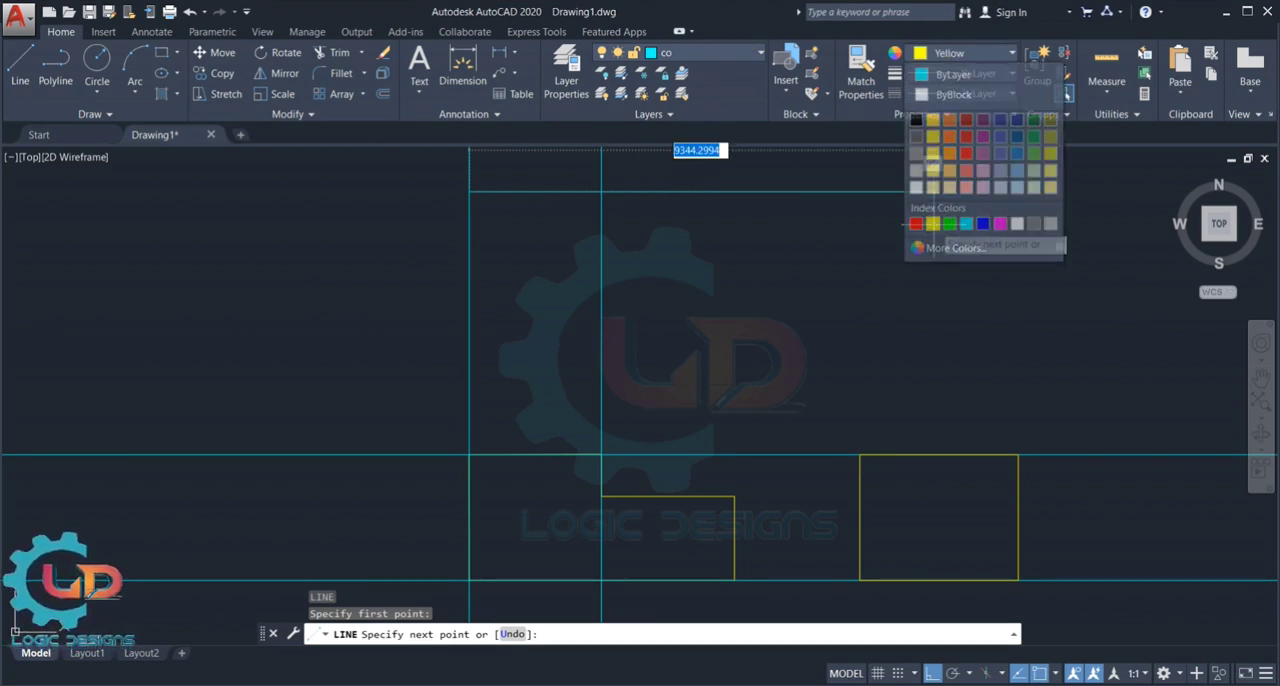
{"action": "left_click", "coordinate": [600, 191]}
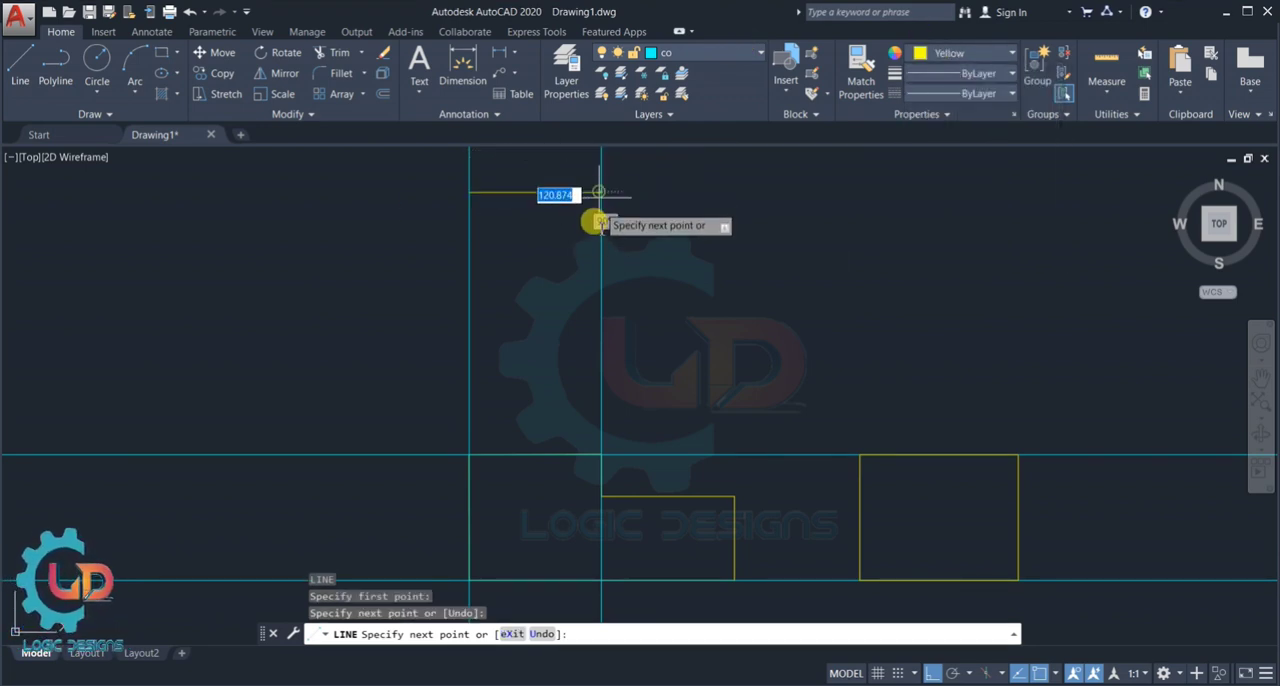
{"action": "left_click", "coordinate": [600, 293]}
{"action": "left_click", "coordinate": [469, 293]}
{"action": "left_click", "coordinate": [469, 191]}
{"action": "key", "text": "Escape"}
{"action": "scroll", "coordinate": [692, 300], "scroll_direction": "down", "scroll_amount": 2}
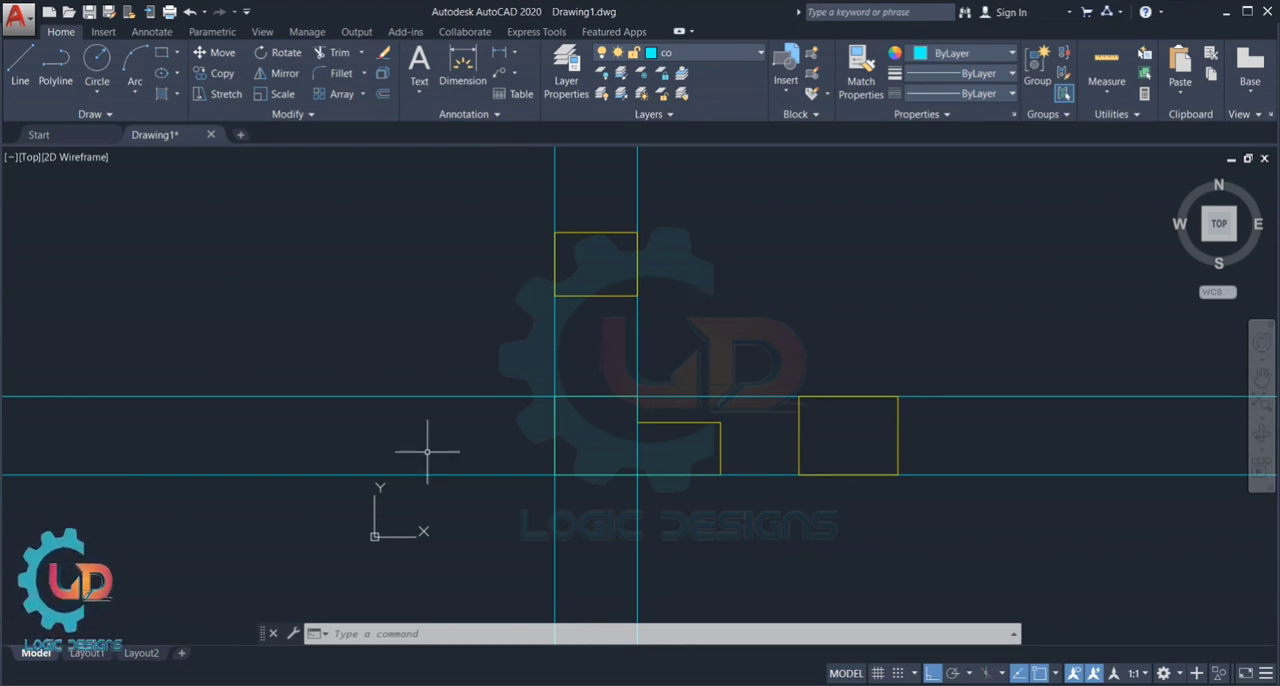
- Draw construction lines at a 45-degree angle through the upper-left and lower-right corners of the right-hand rectangle
{"action": "type", "text": "XL"}
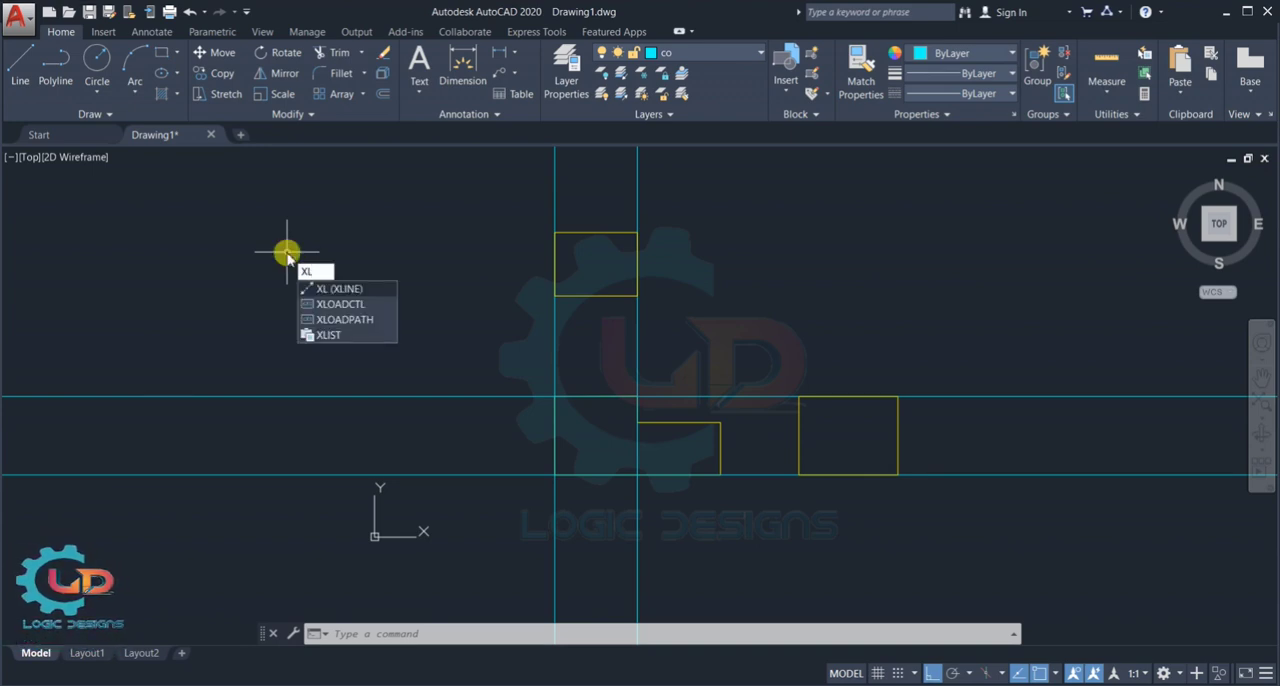
{"action": "key", "text": "Return"}
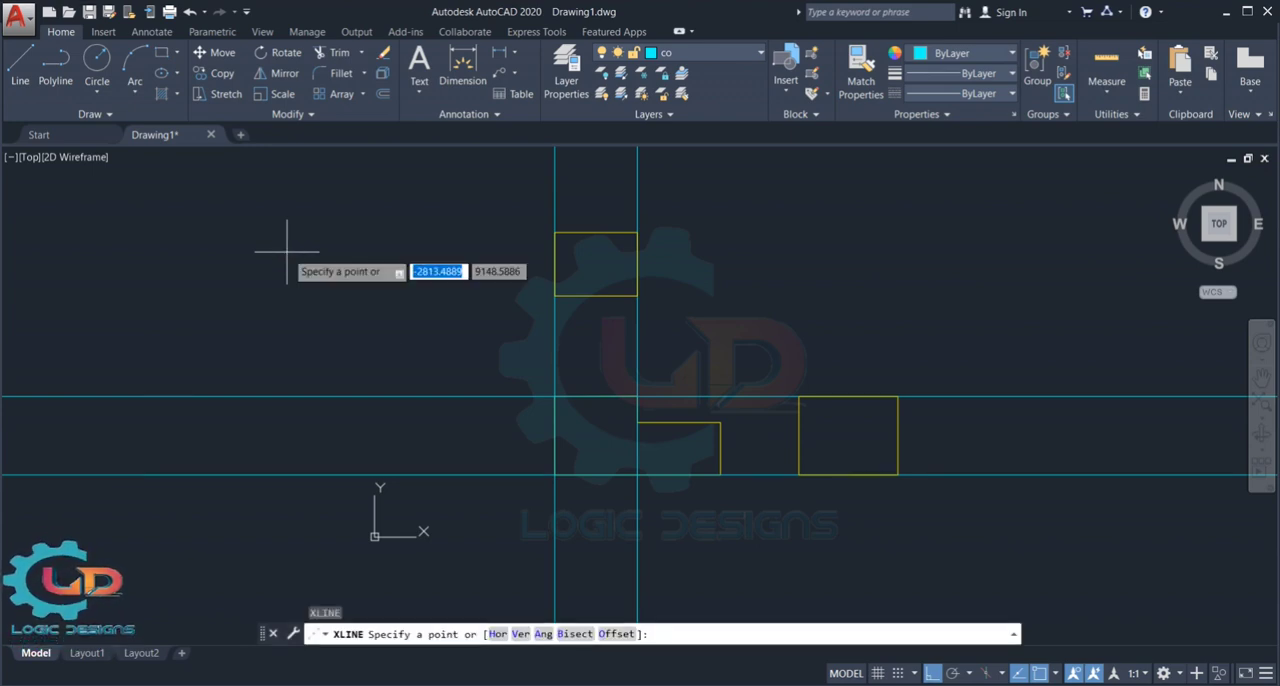
{"action": "left_click", "coordinate": [541, 634]}
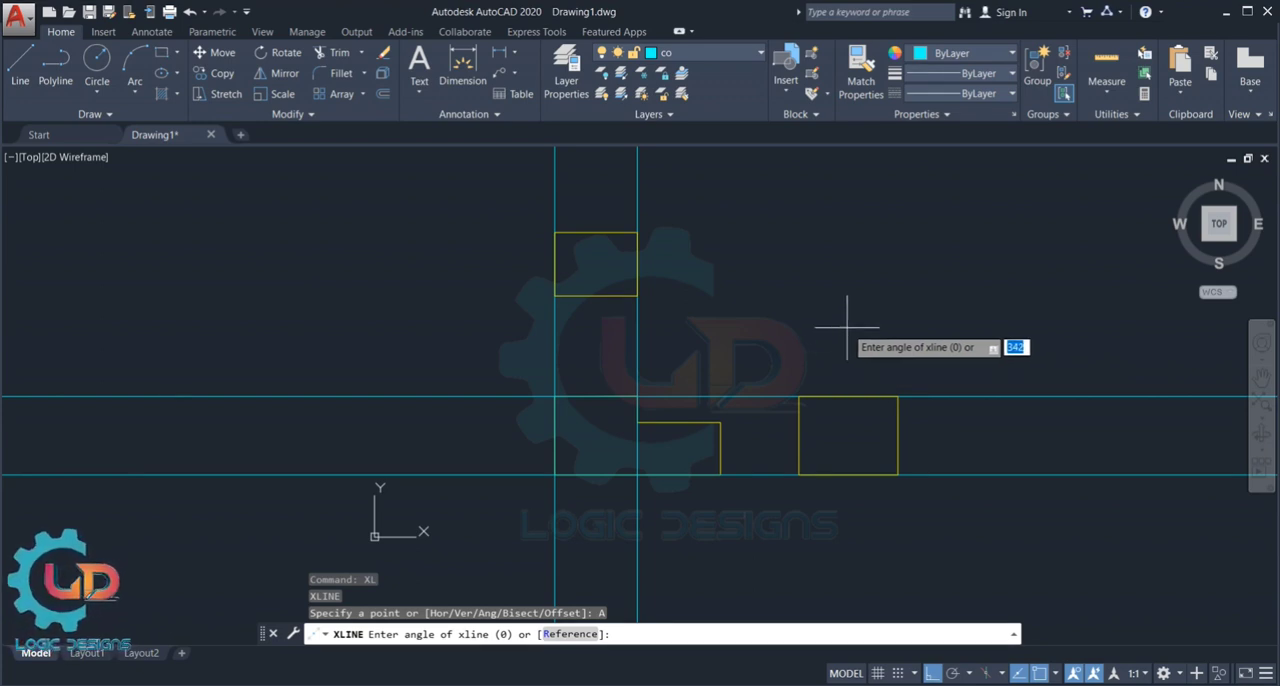
{"action": "type", "text": "4"}
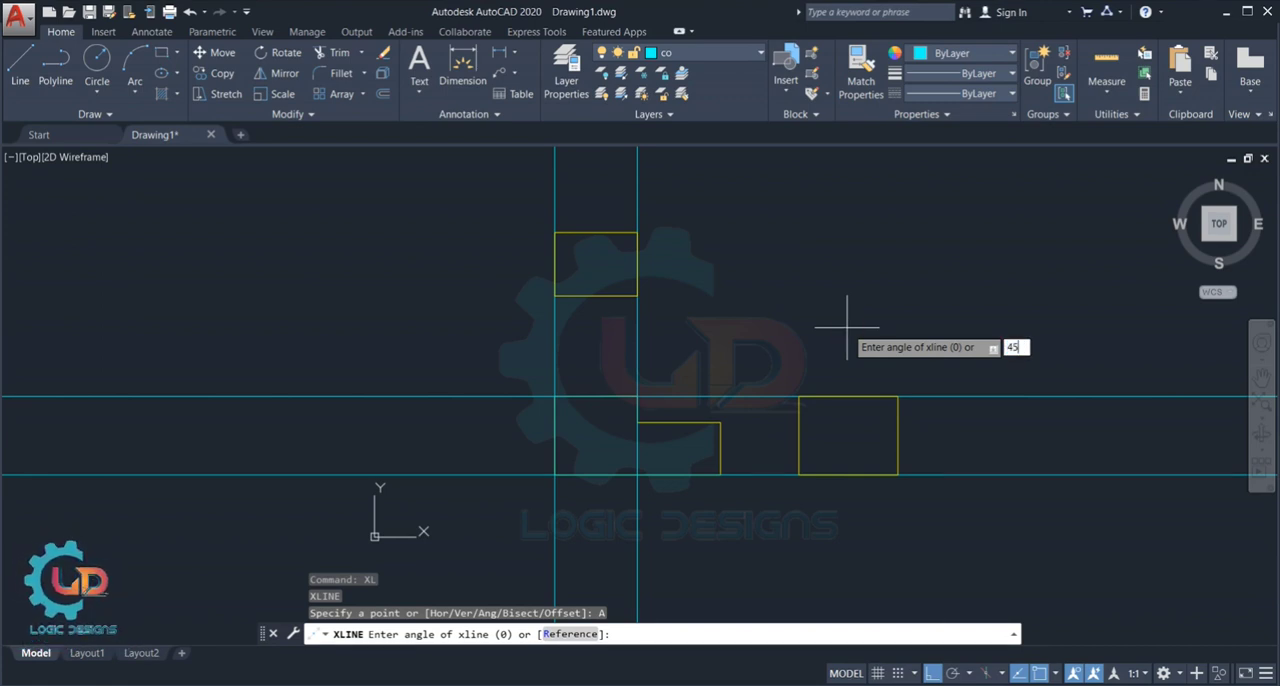
{"action": "type", "text": "5"}
{"action": "key", "text": "Return"}
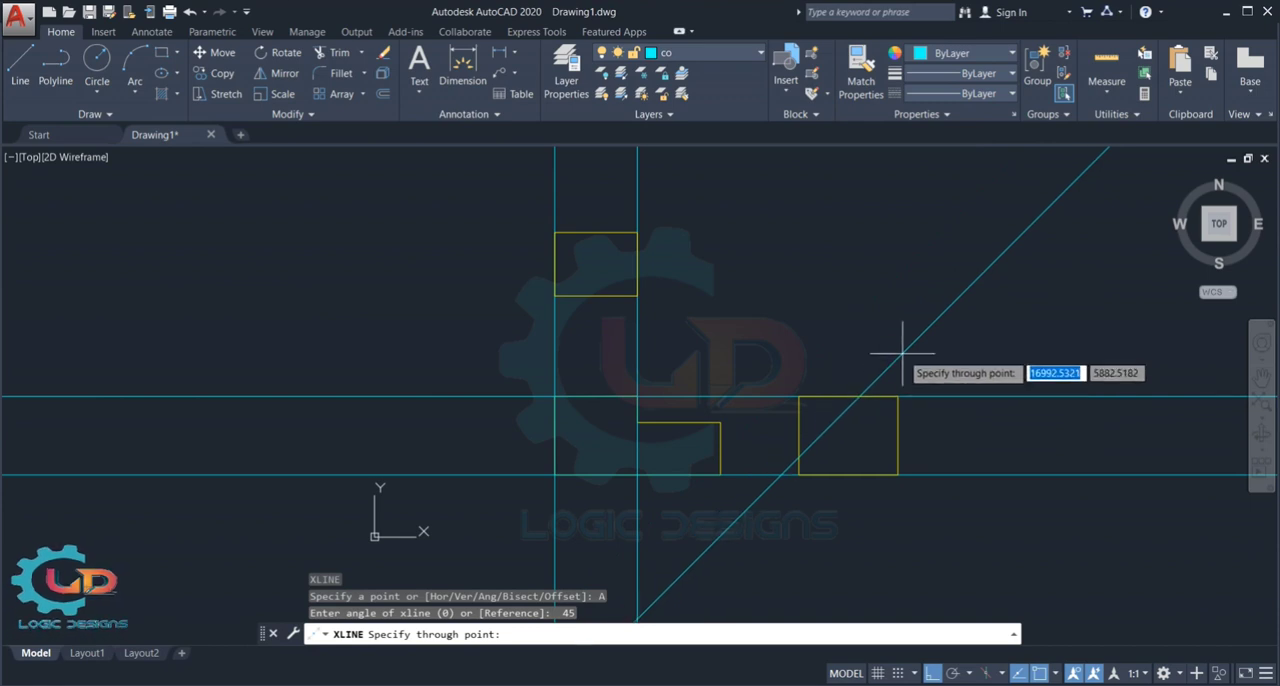
{"action": "left_click", "coordinate": [799, 397]}
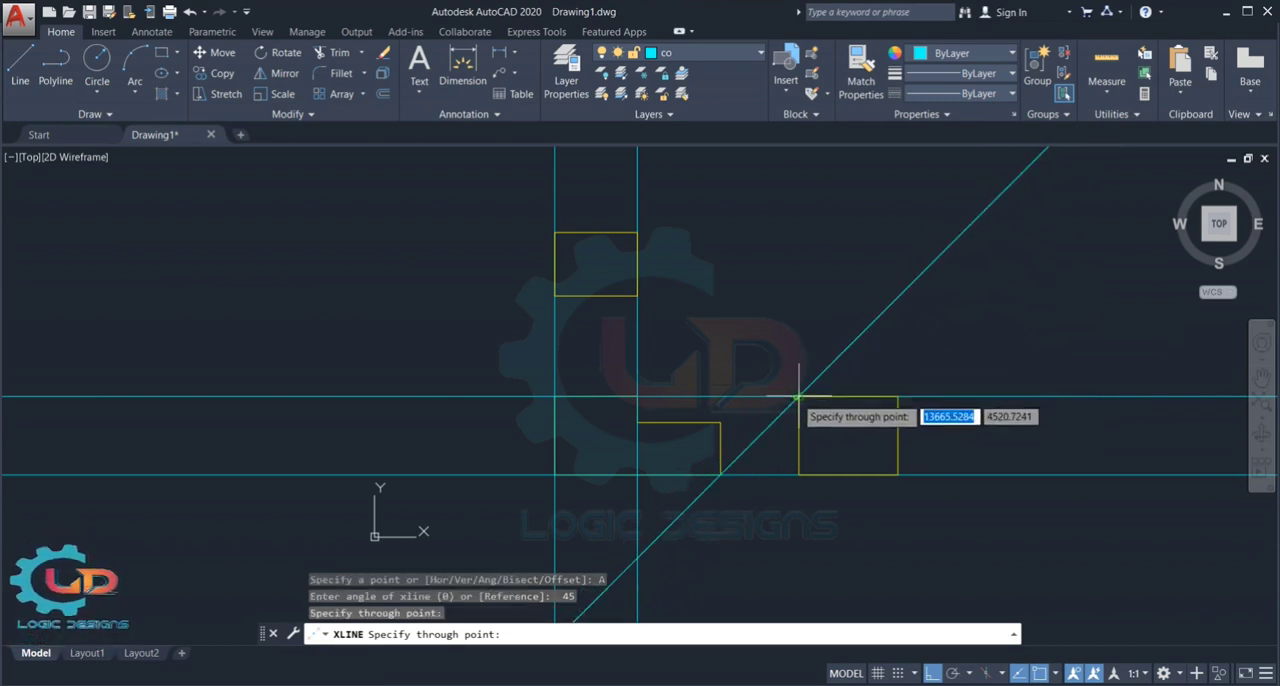
{"action": "left_click", "coordinate": [897, 473]}
{"action": "scroll", "coordinate": [906, 410], "scroll_direction": "down", "scroll_amount": 3}
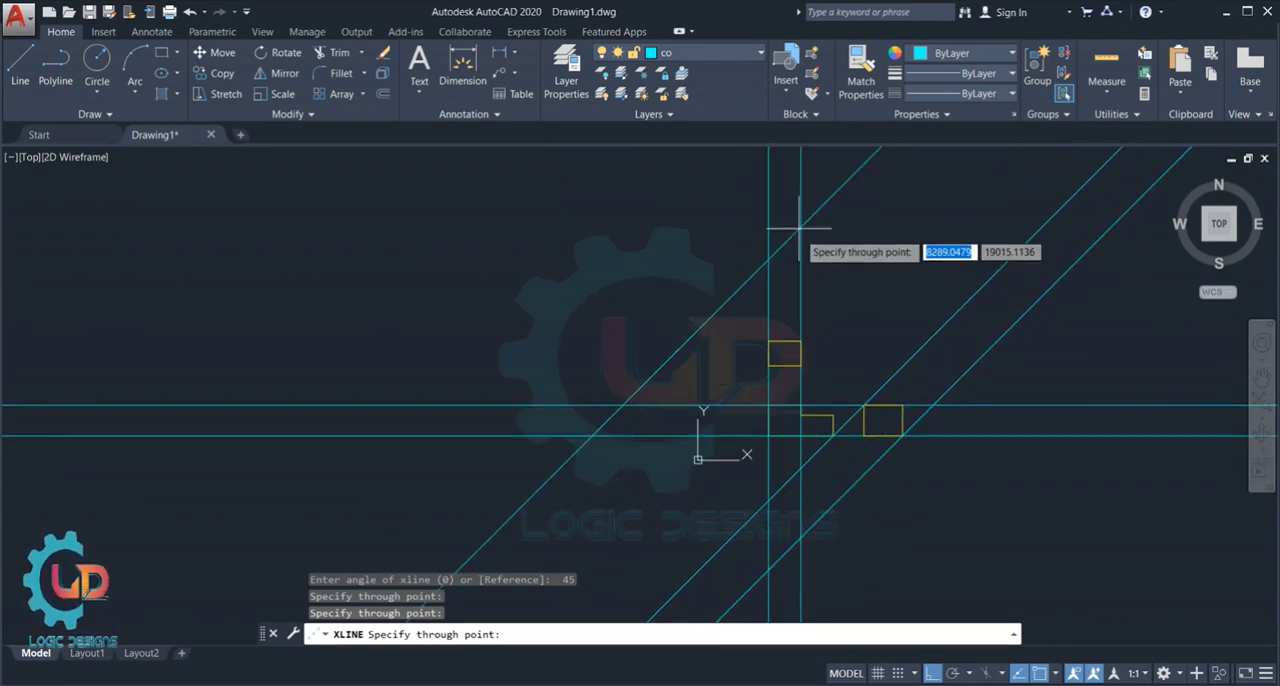
- End the angled construction line command after the second 45-degree line
{"action": "key", "text": "Escape"}
{"action": "scroll", "coordinate": [950, 520], "scroll_direction": "up", "scroll_amount": 4}
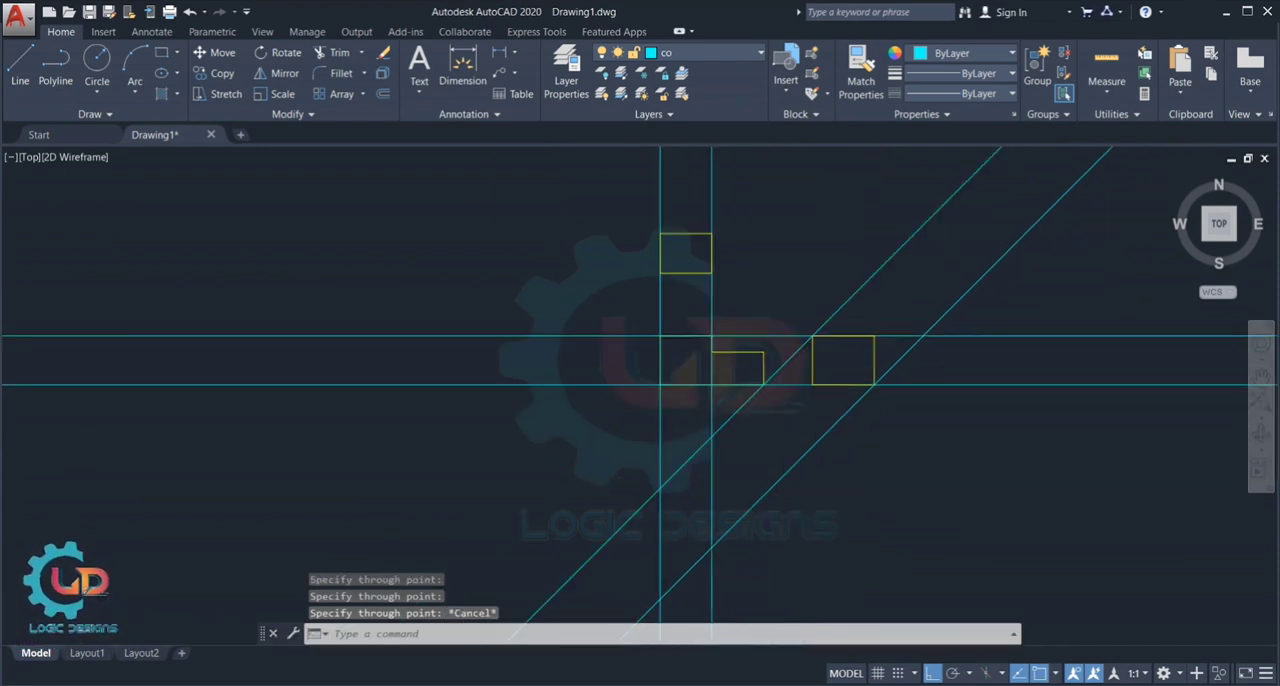
{"action": "scroll", "coordinate": [1063, 483], "scroll_direction": "down", "scroll_amount": 2}
{"action": "mouse_move", "coordinate": [1086, 480]}
{"action": "middle_mouse_down"}
{"action": "mouse_move", "coordinate": [943, 531]}
{"action": "mouse_move", "coordinate": [912, 561]}
{"action": "middle_mouse_up"}
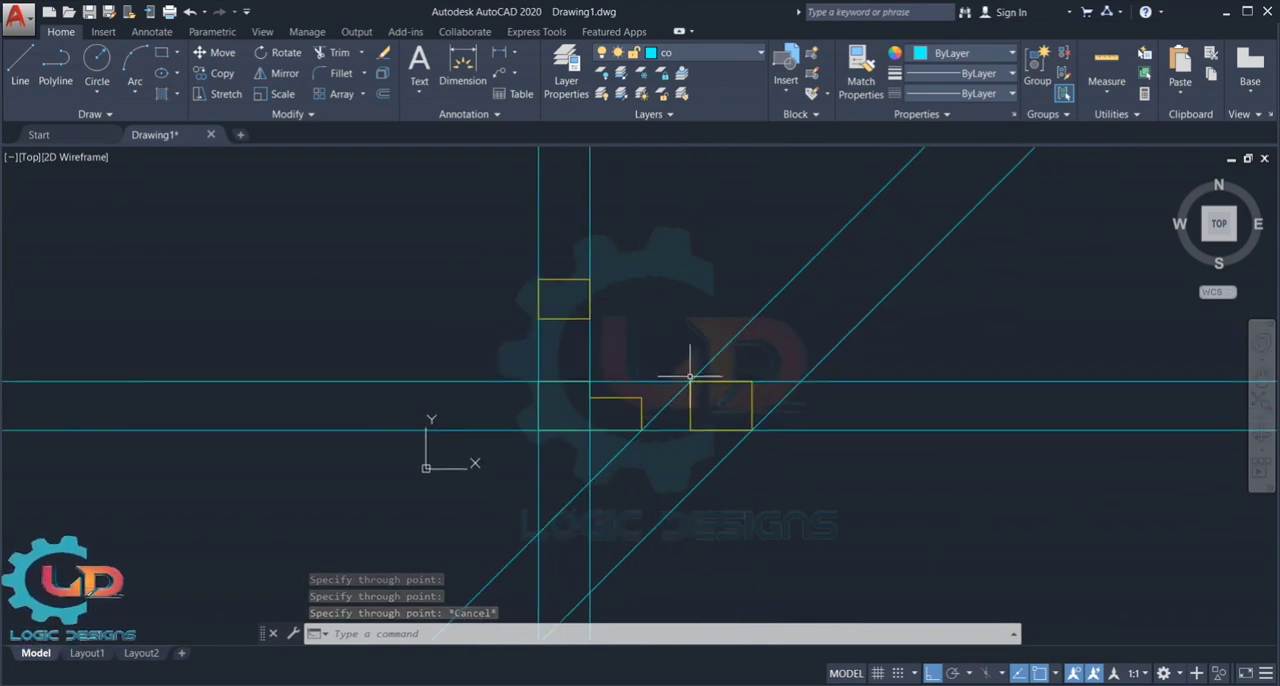
{"action": "left_click", "coordinate": [779, 291]}
{"action": "left_click", "coordinate": [850, 330]}
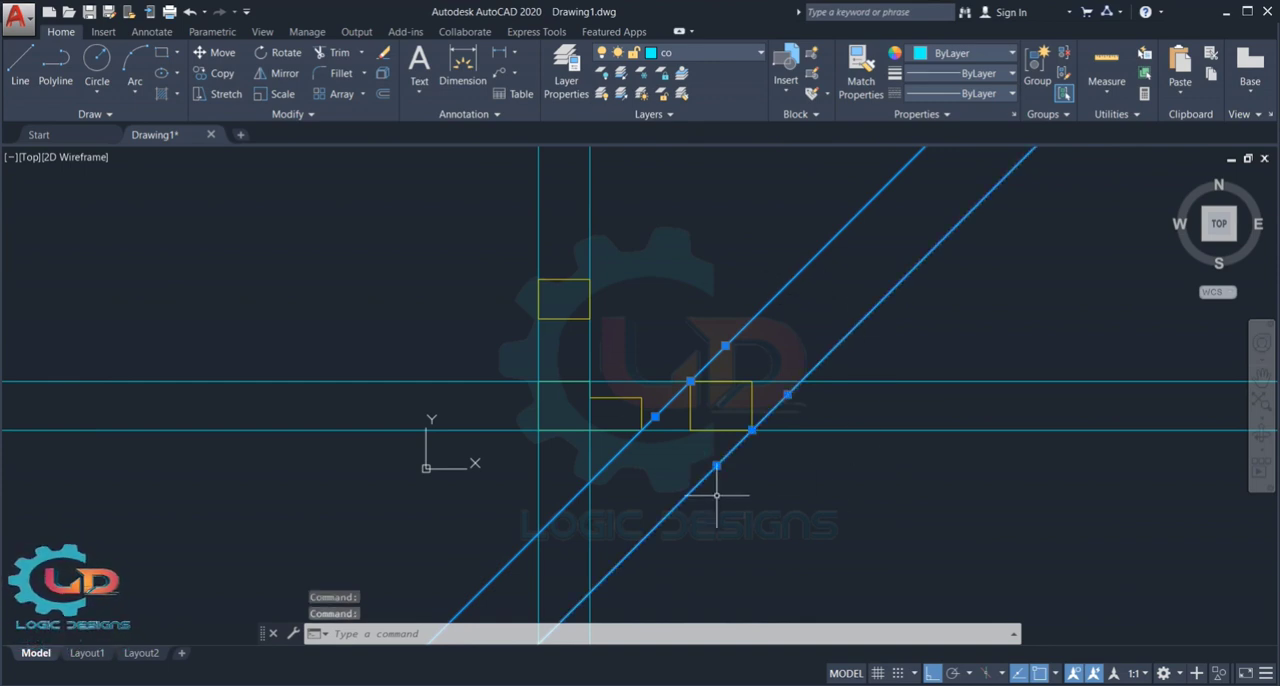
{"action": "key", "text": "Escape"}
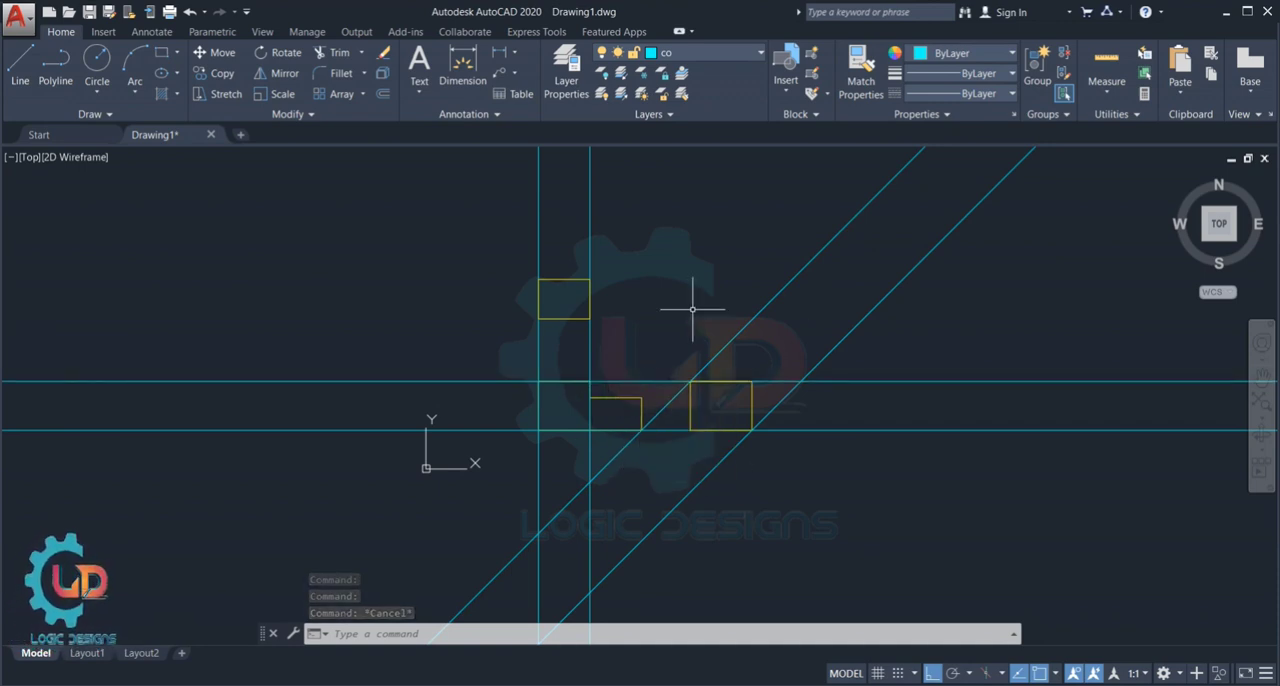
{"action": "key", "text": "Escape"}
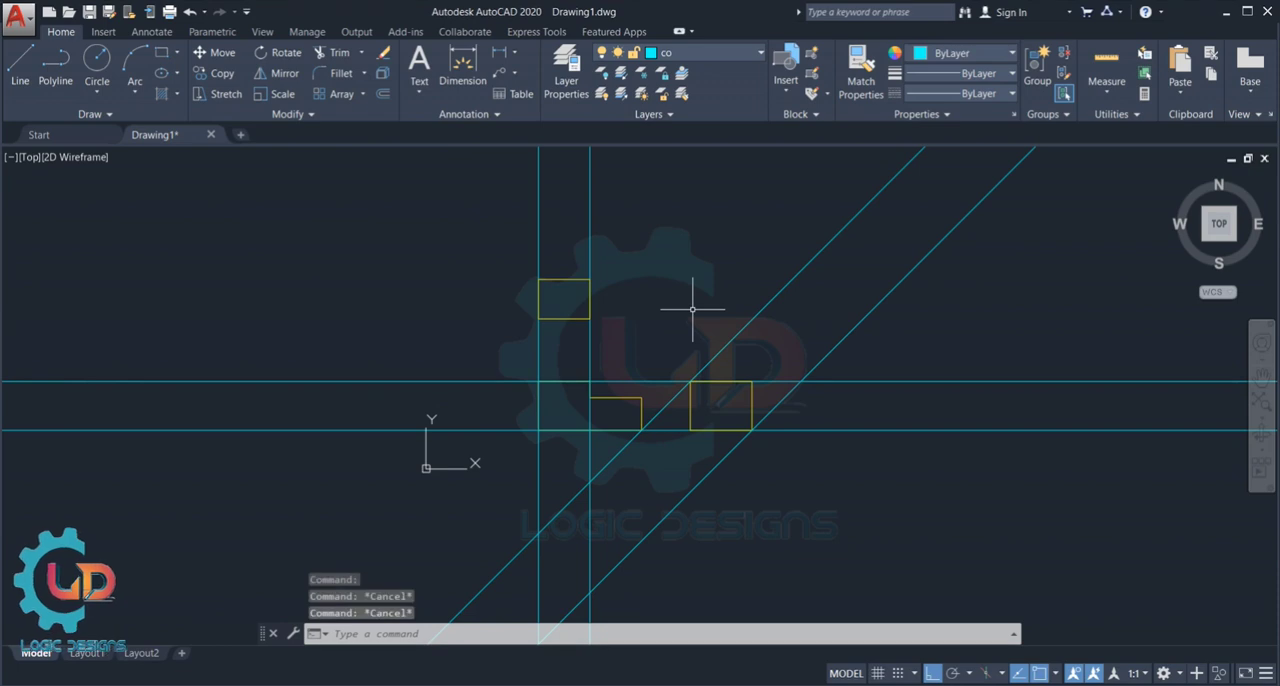
- Erase the two vertical, two horizontal and two 45-degree construction lines, keeping only the yellow profile and rectangles
{"action": "left_click", "coordinate": [588, 350]}
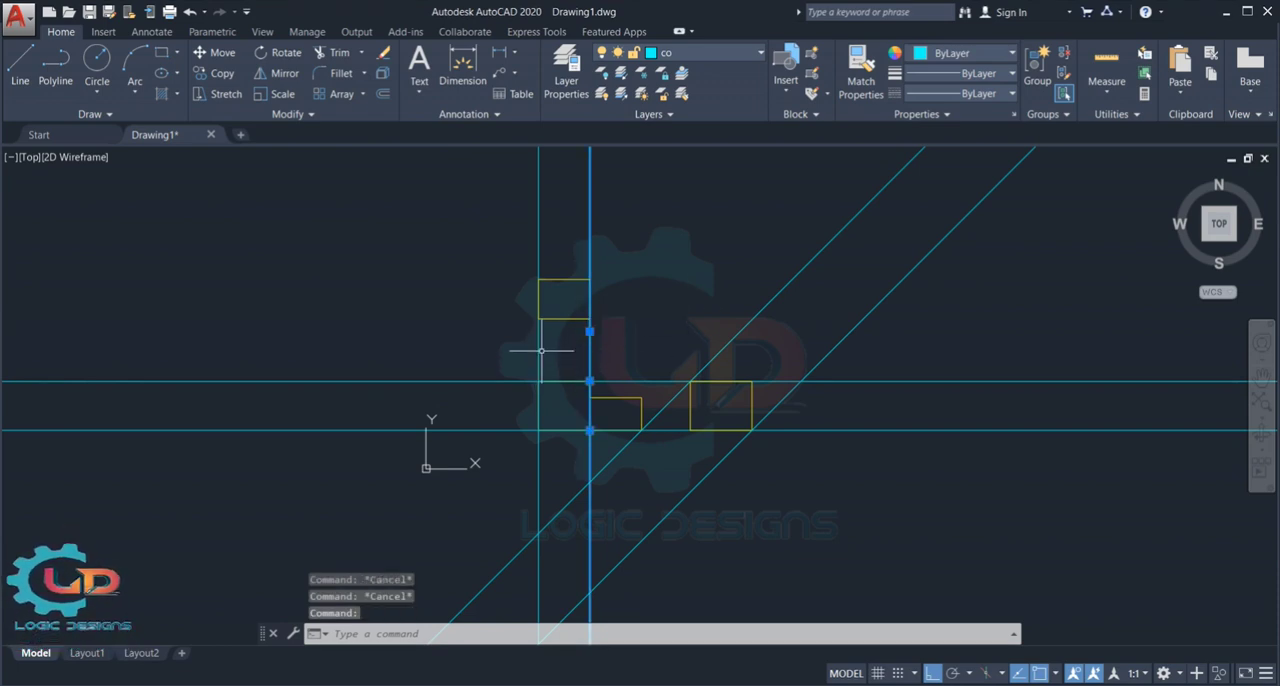
{"action": "left_click", "coordinate": [537, 357]}
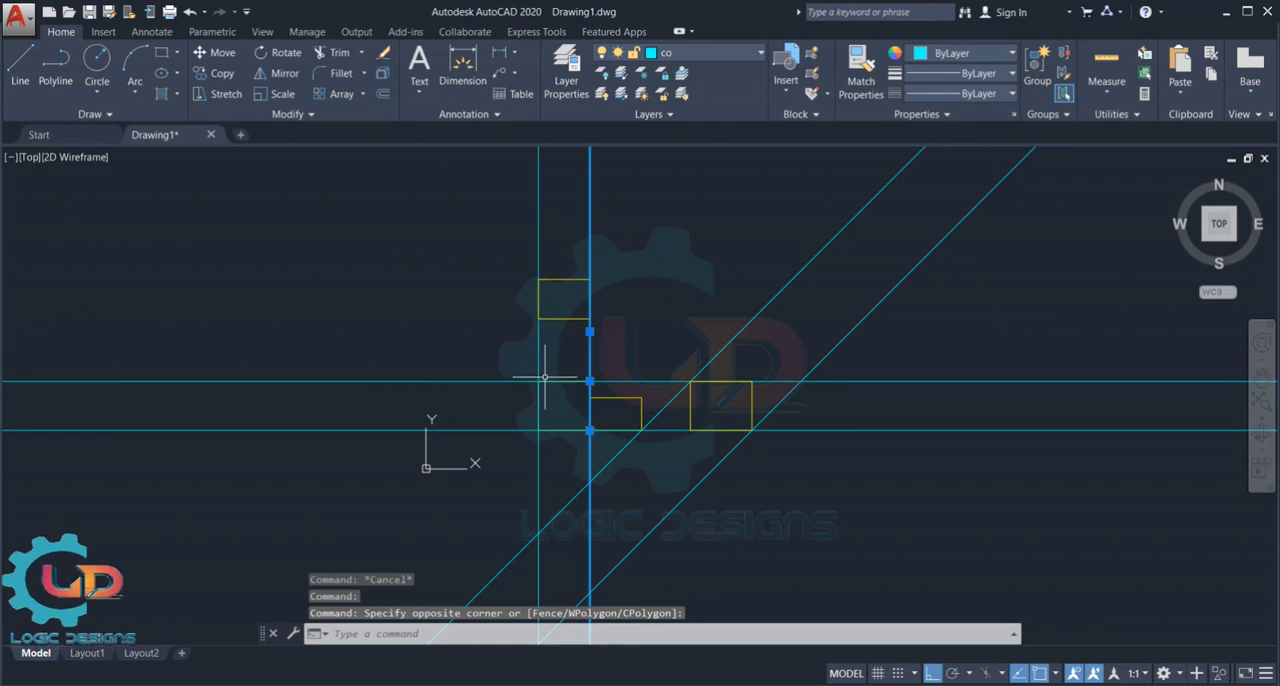
{"action": "left_click", "coordinate": [547, 382]}
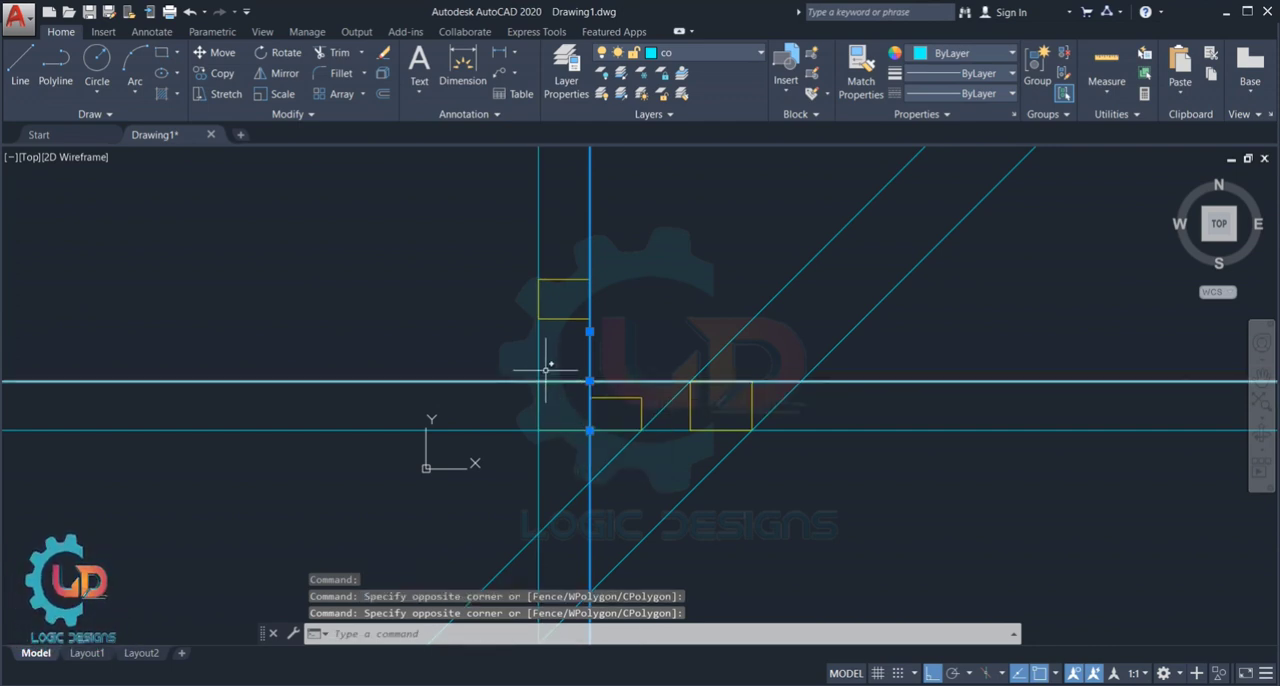
{"action": "left_click", "coordinate": [538, 352]}
{"action": "left_click", "coordinate": [503, 380]}
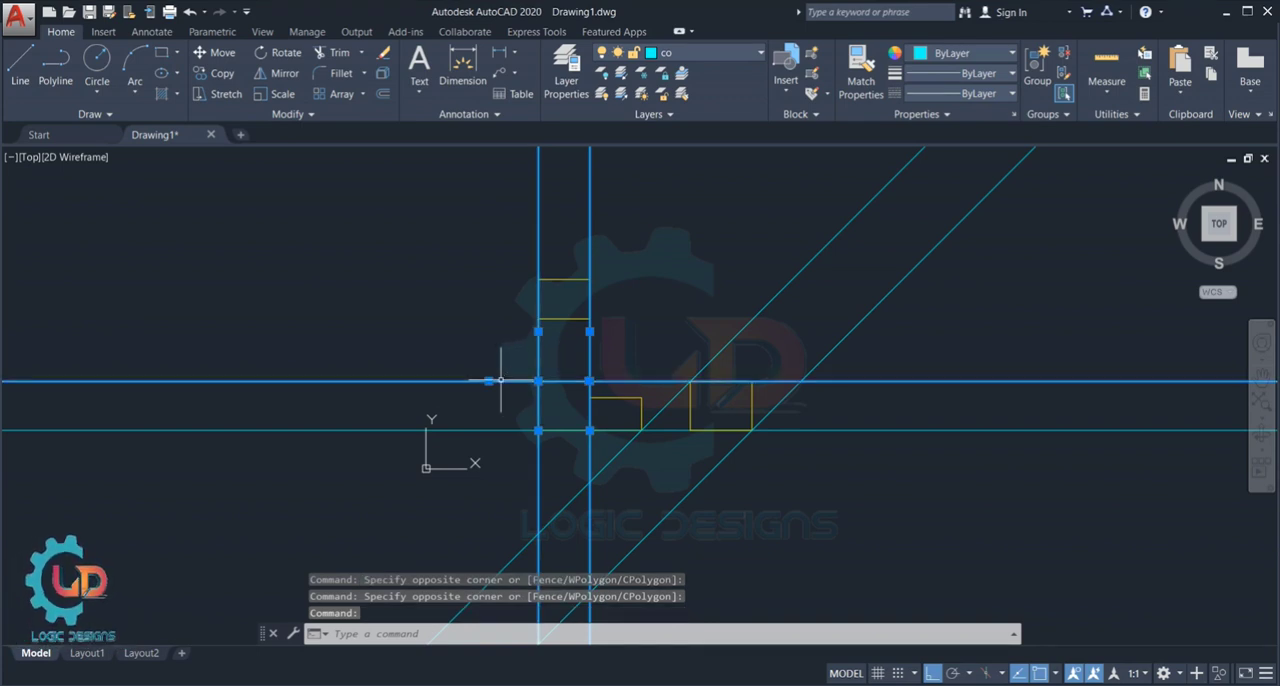
{"action": "left_click", "coordinate": [507, 430]}
{"action": "left_click", "coordinate": [676, 396]}
{"action": "left_click", "coordinate": [709, 466]}
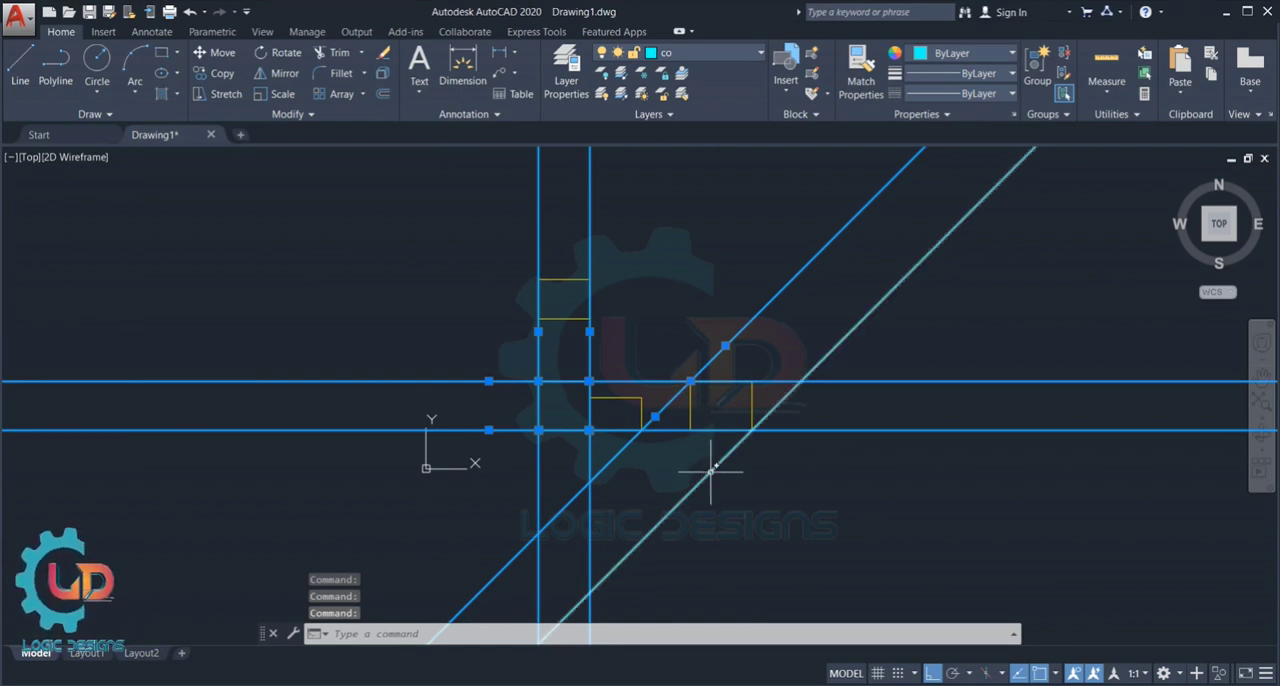
{"action": "key", "text": "Delete"}
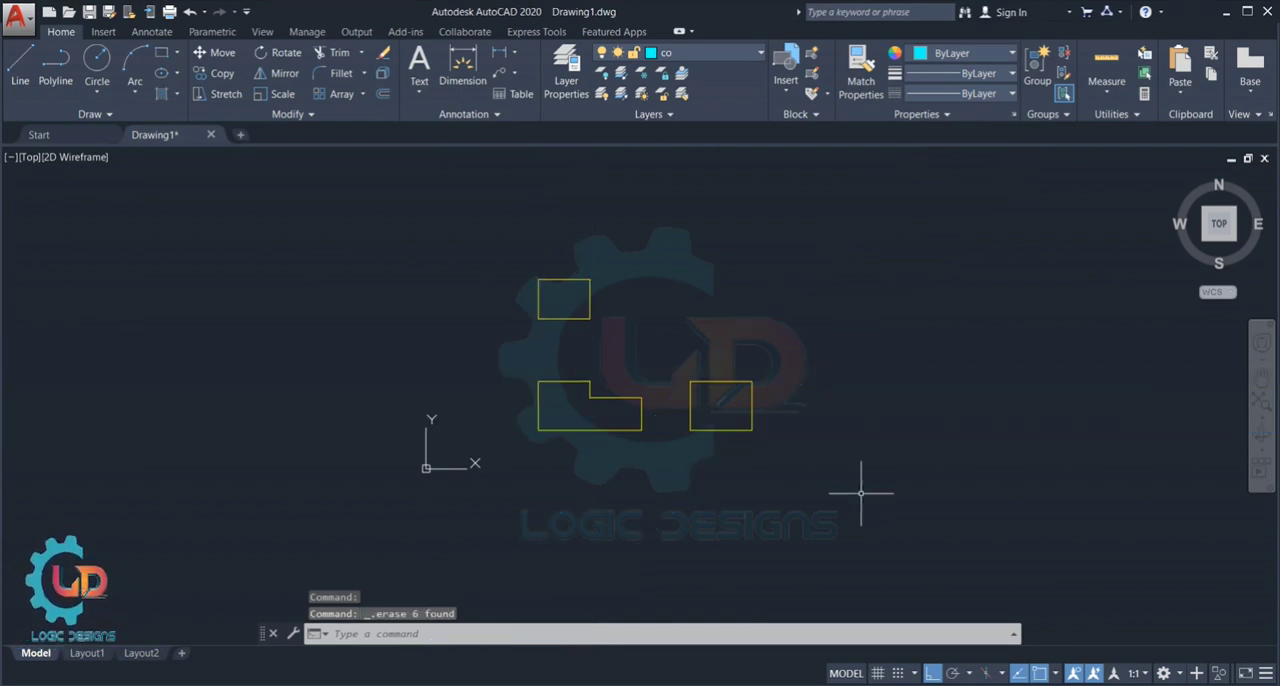
- Draw bisector construction lines from the stepped profile's lower-left corner, starting the angle at the right-hand rectangle's upper-left corner, with ortho off
{"action": "scroll", "coordinate": [655, 428], "scroll_direction": "up", "scroll_amount": 2}
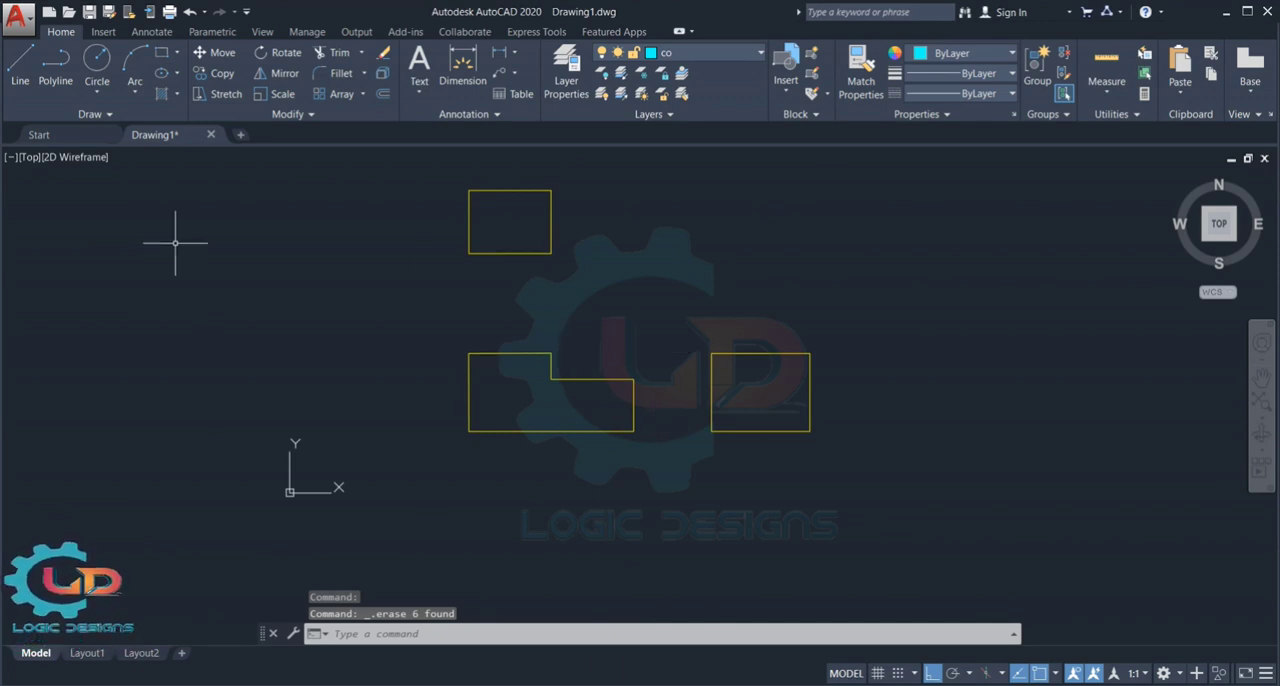
{"action": "type", "text": "XL"}
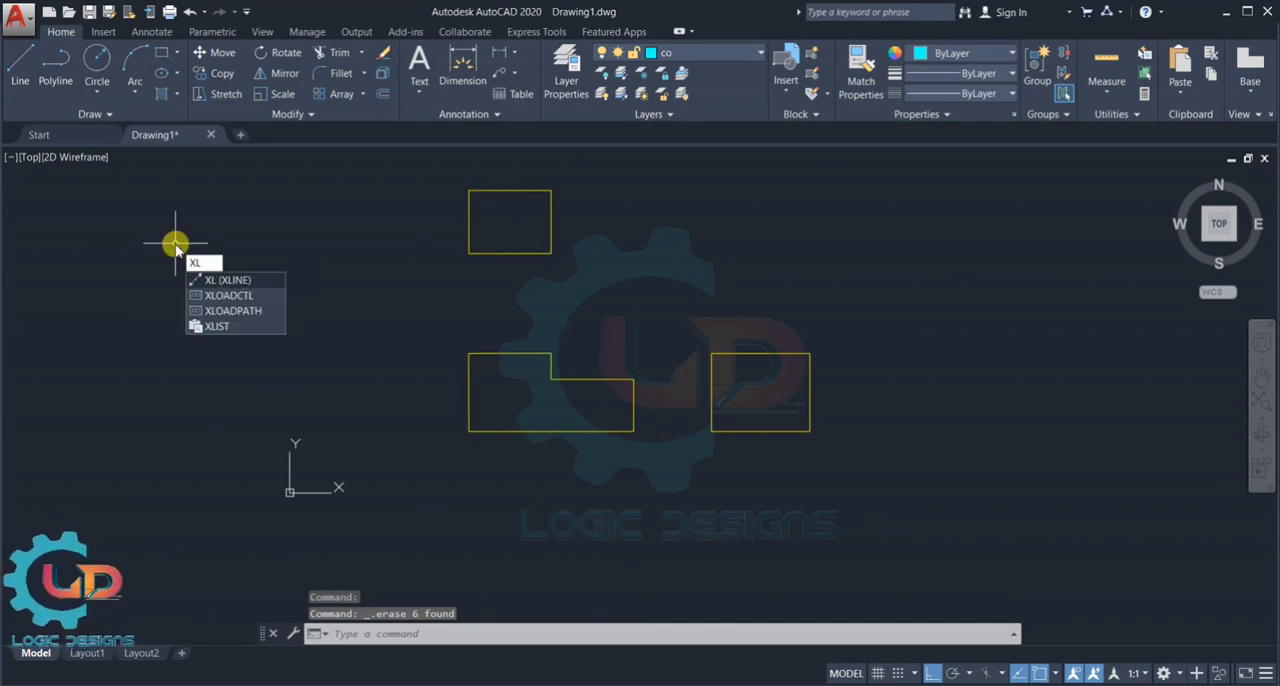
{"action": "key", "text": "Return"}
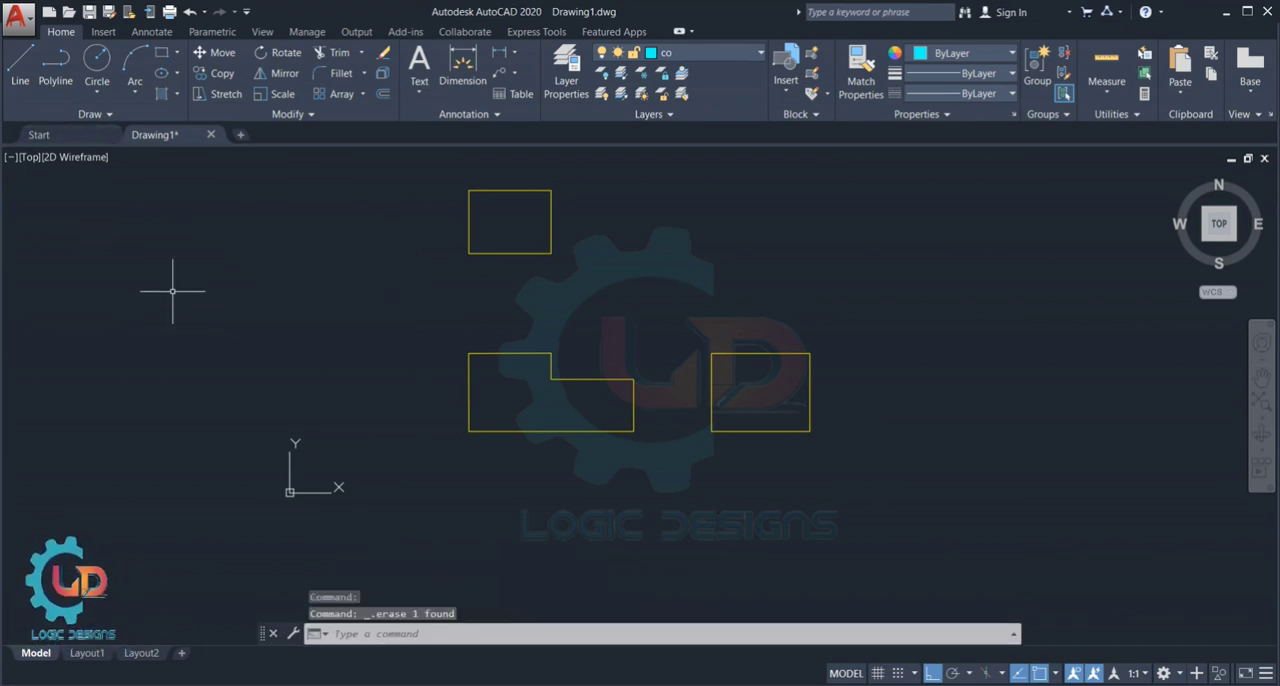
{"action": "type", "text": "XL"}
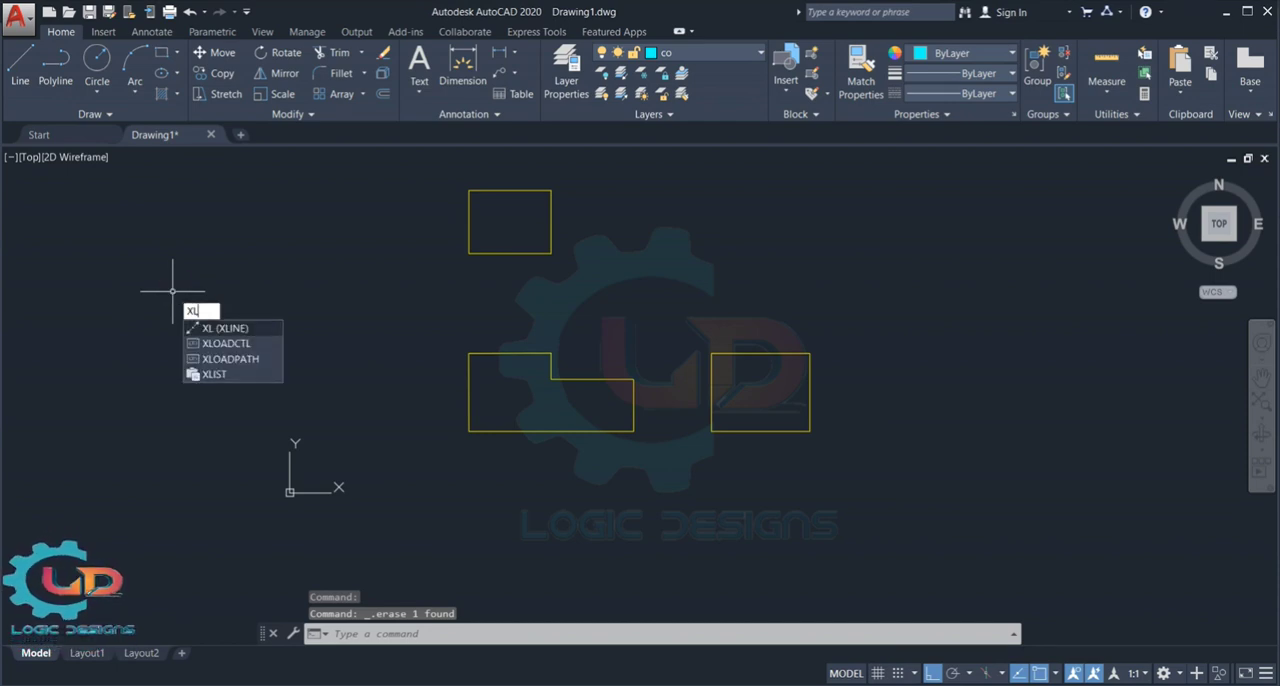
{"action": "key", "text": "Return"}
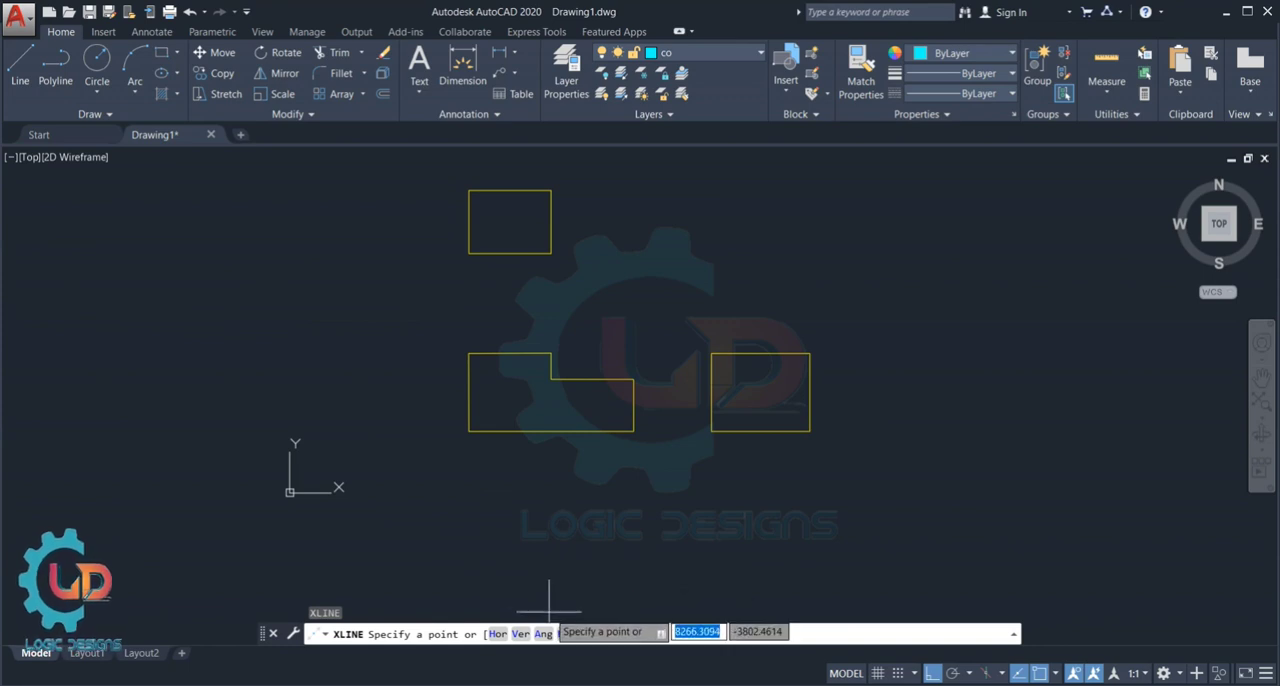
{"action": "left_click", "coordinate": [575, 634]}
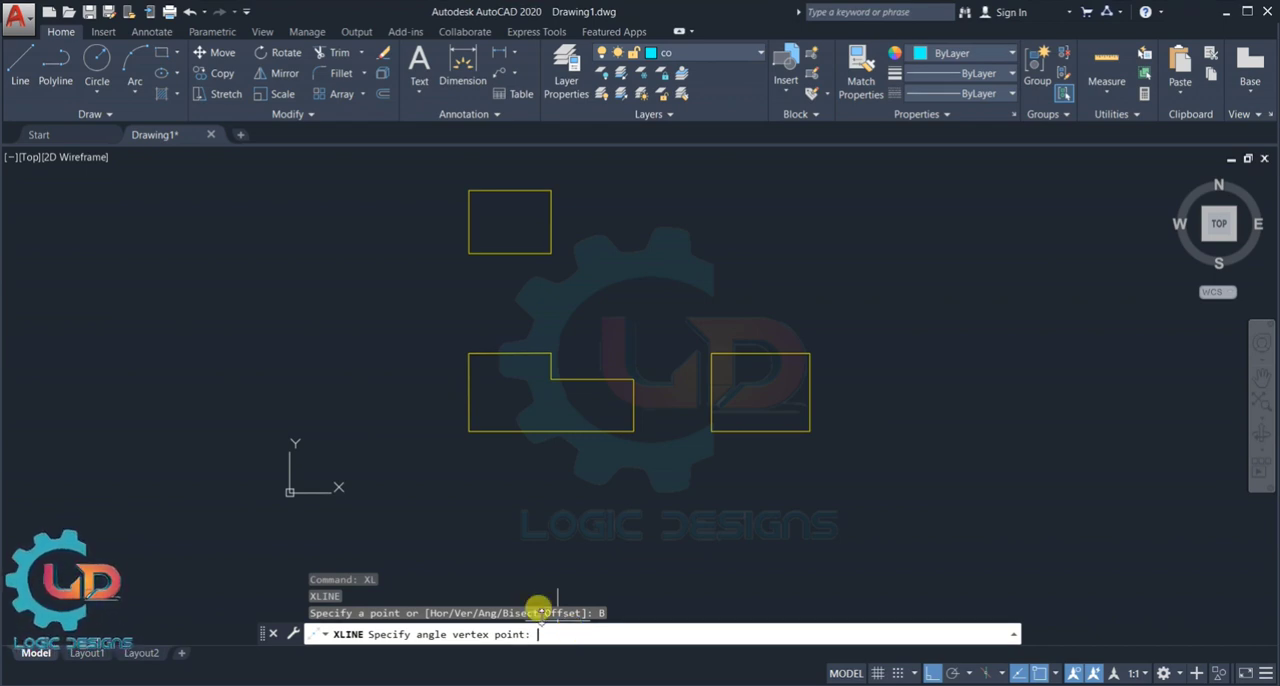
{"action": "left_click", "coordinate": [470, 430]}
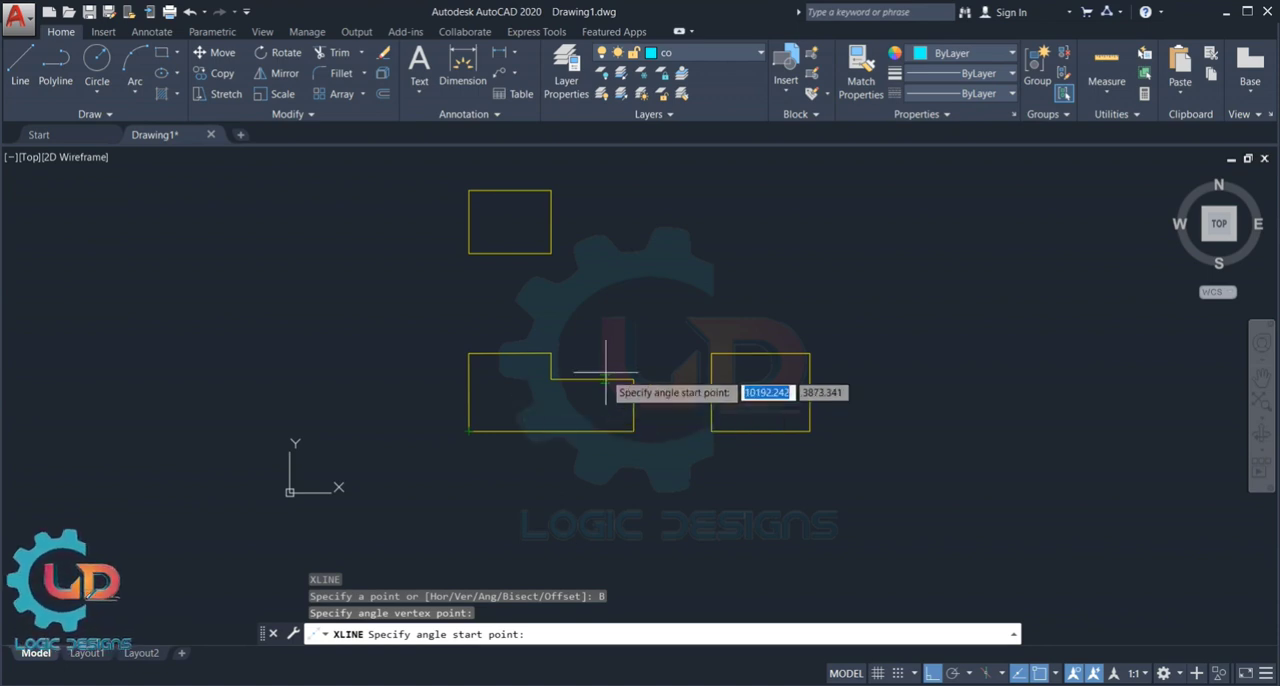
{"action": "left_click", "coordinate": [711, 353]}
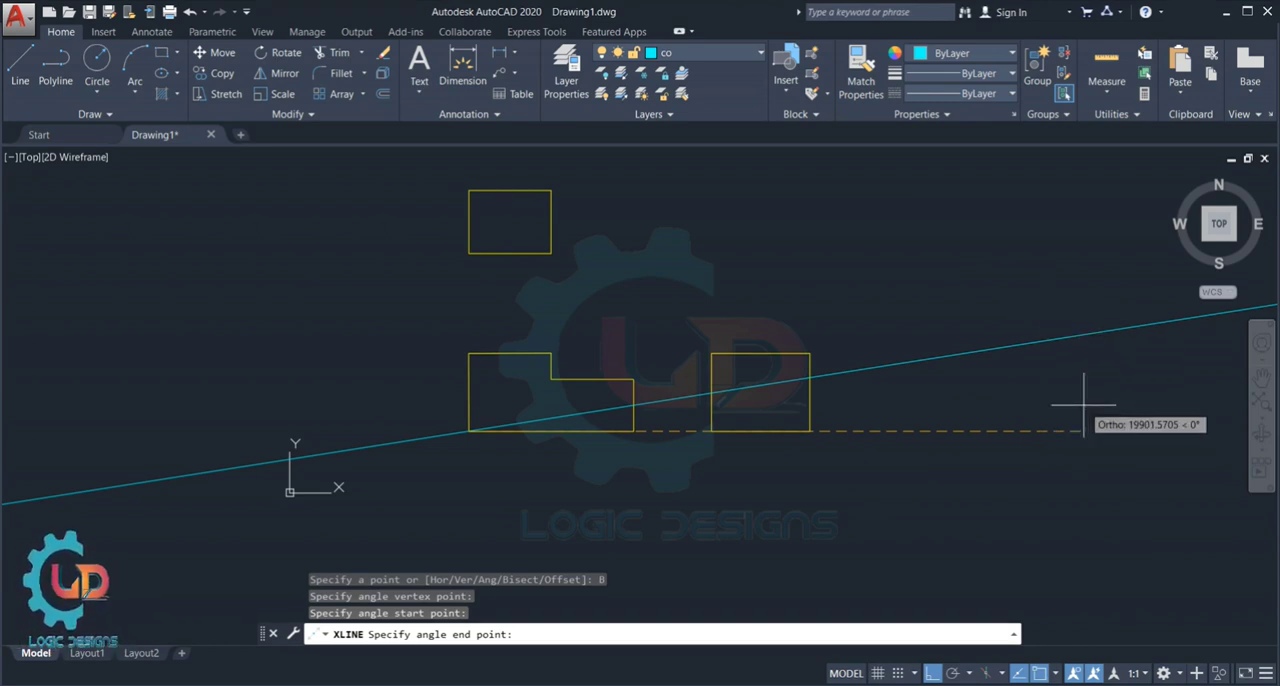
{"action": "key", "text": "F8"}
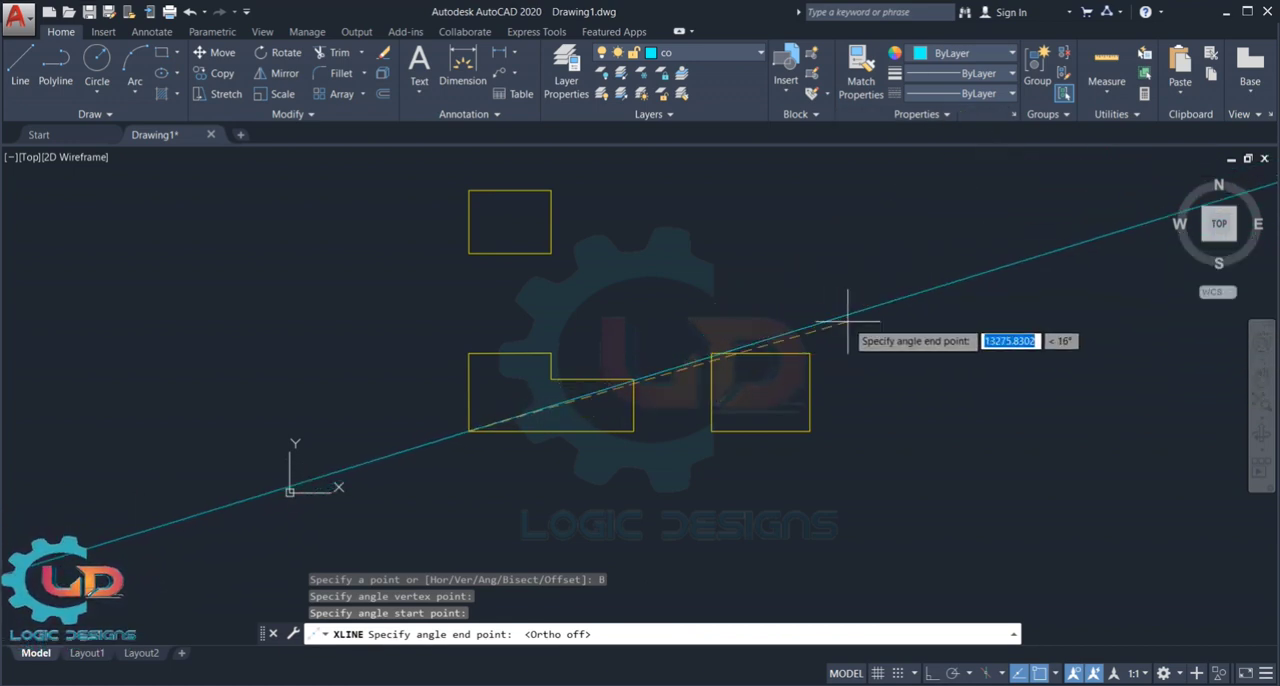
{"action": "left_click", "coordinate": [710, 352]}
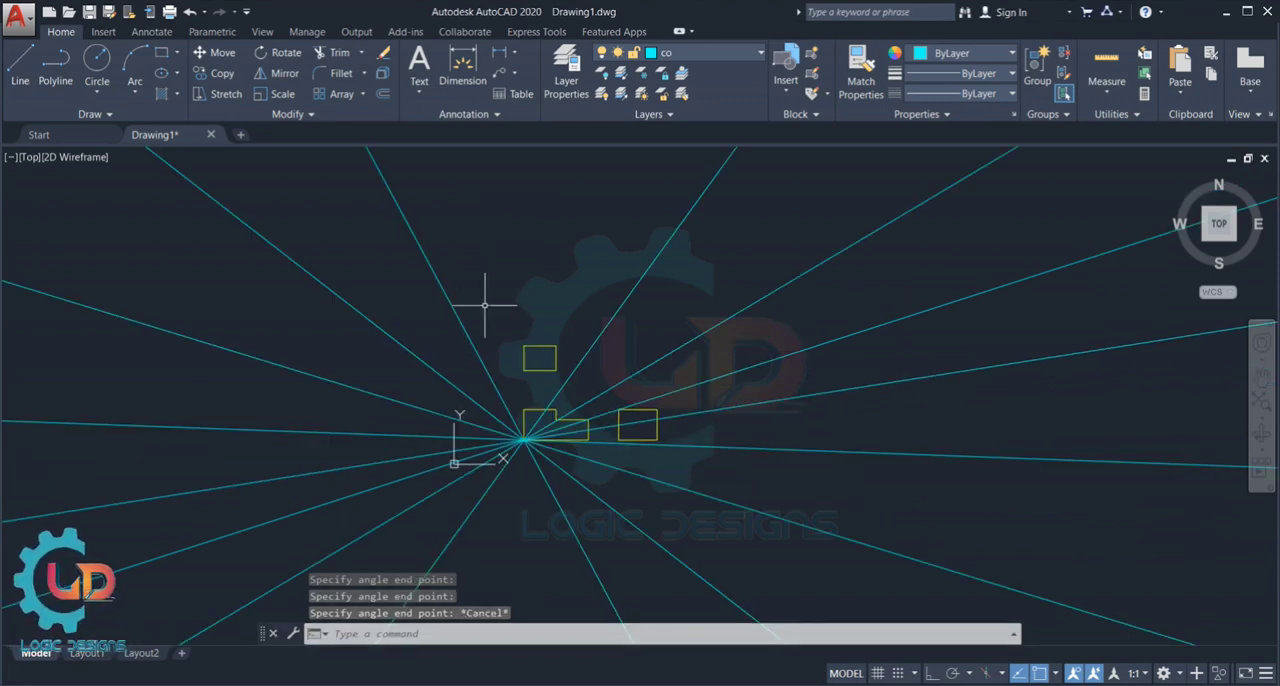
{"action": "key", "text": "ctrl+a"}
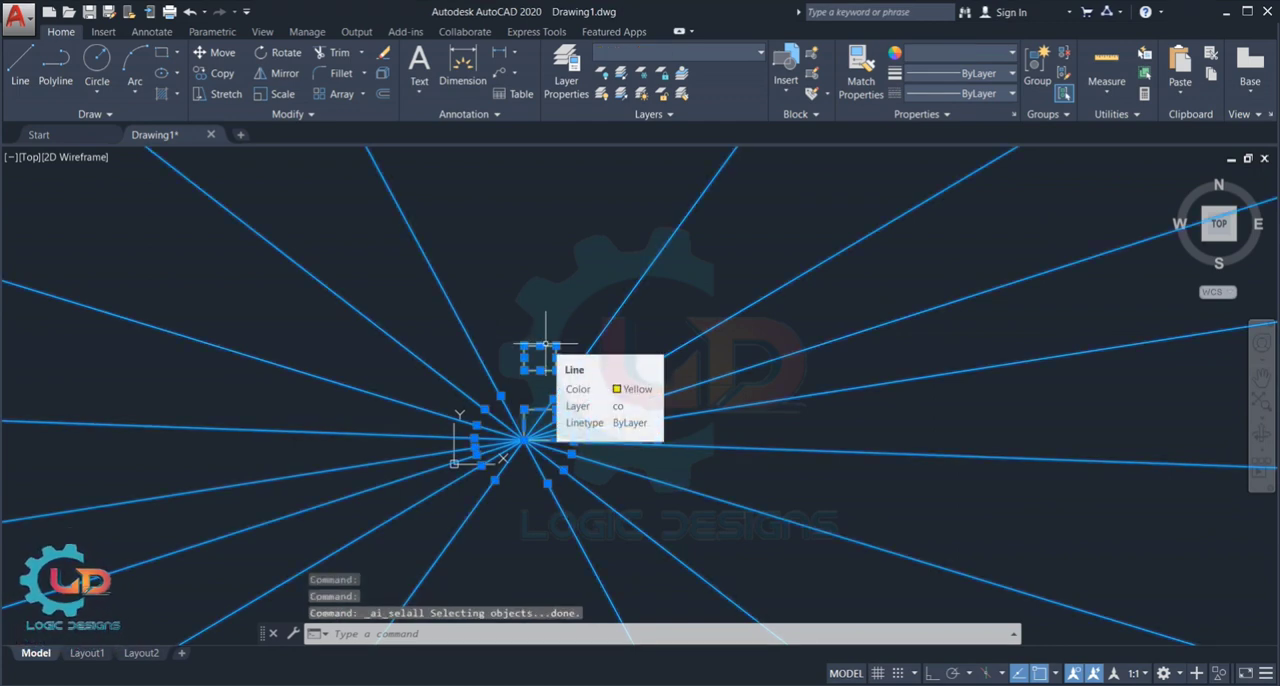
{"action": "key", "text": "ctrl+z"}
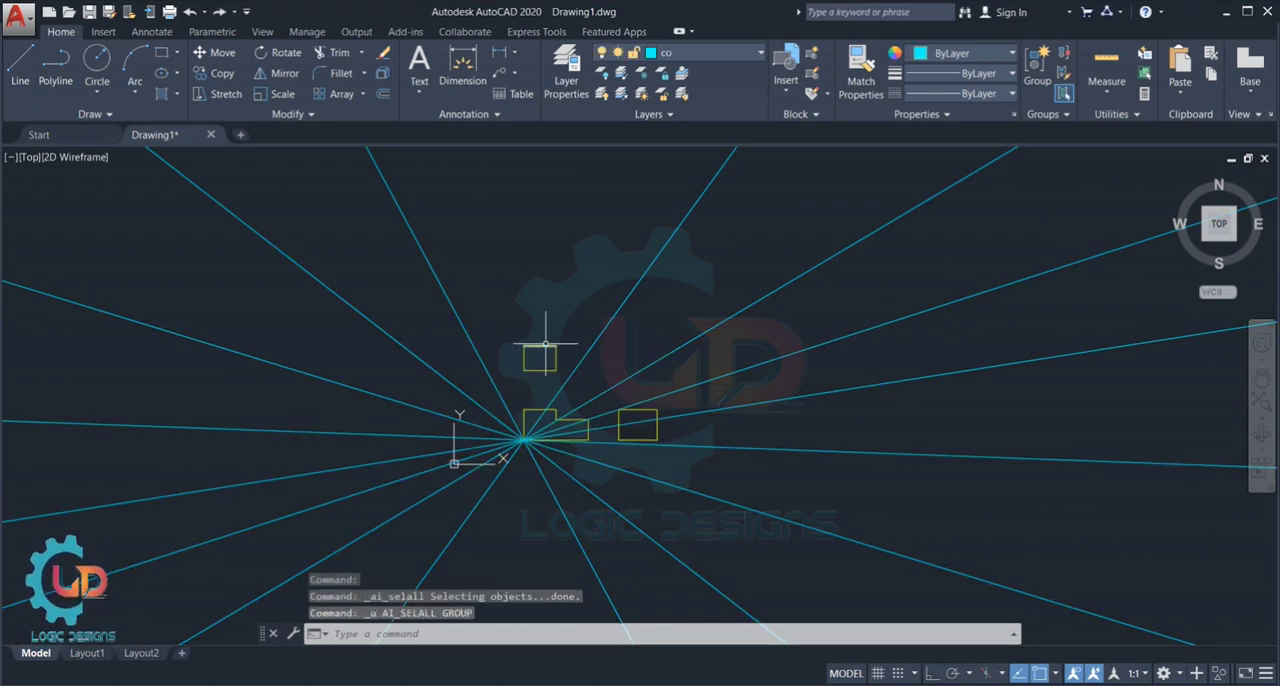
{"action": "left_click", "coordinate": [463, 324]}
{"action": "left_click_drag", "start_coordinate": [463, 325], "coordinate": [386, 425]}
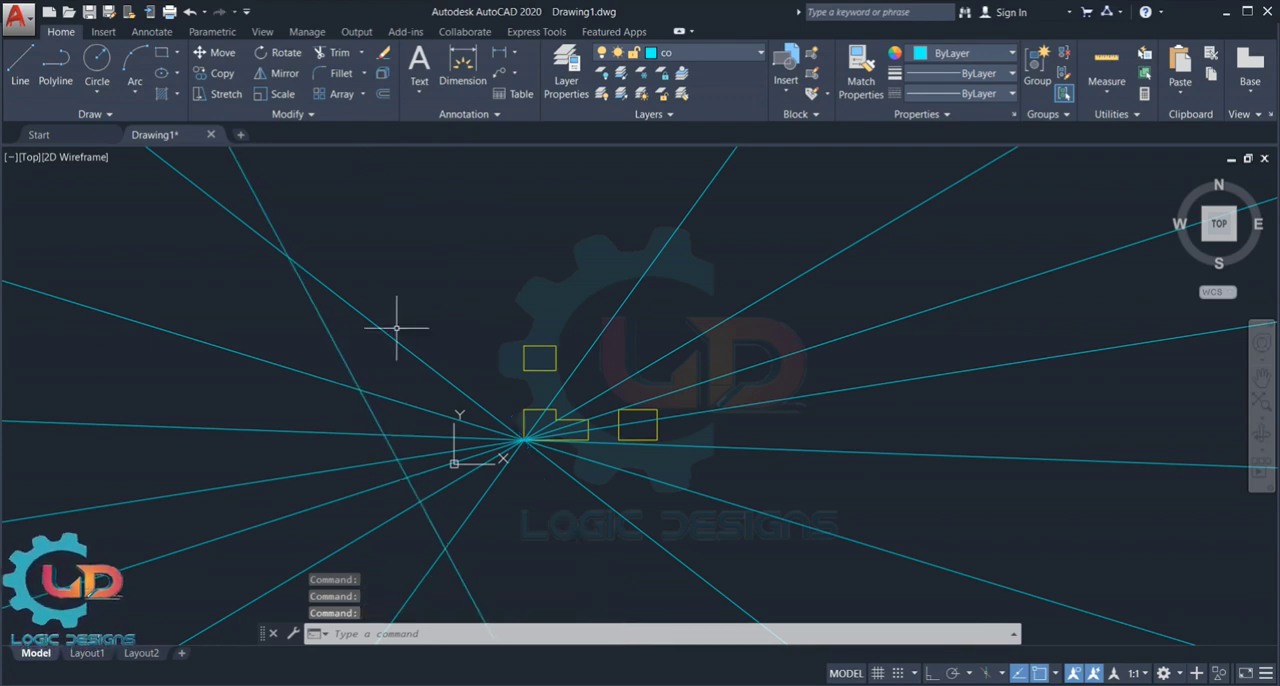
- Erase all the bisector construction lines, keeping the yellow profile and rectangles
{"action": "mouse_move", "coordinate": [460, 205]}
{"action": "left_mouse_down"}
{"action": "mouse_move", "coordinate": [380, 430]}
{"action": "mouse_move", "coordinate": [429, 612]}
{"action": "mouse_move", "coordinate": [478, 566]}
{"action": "left_mouse_up"}
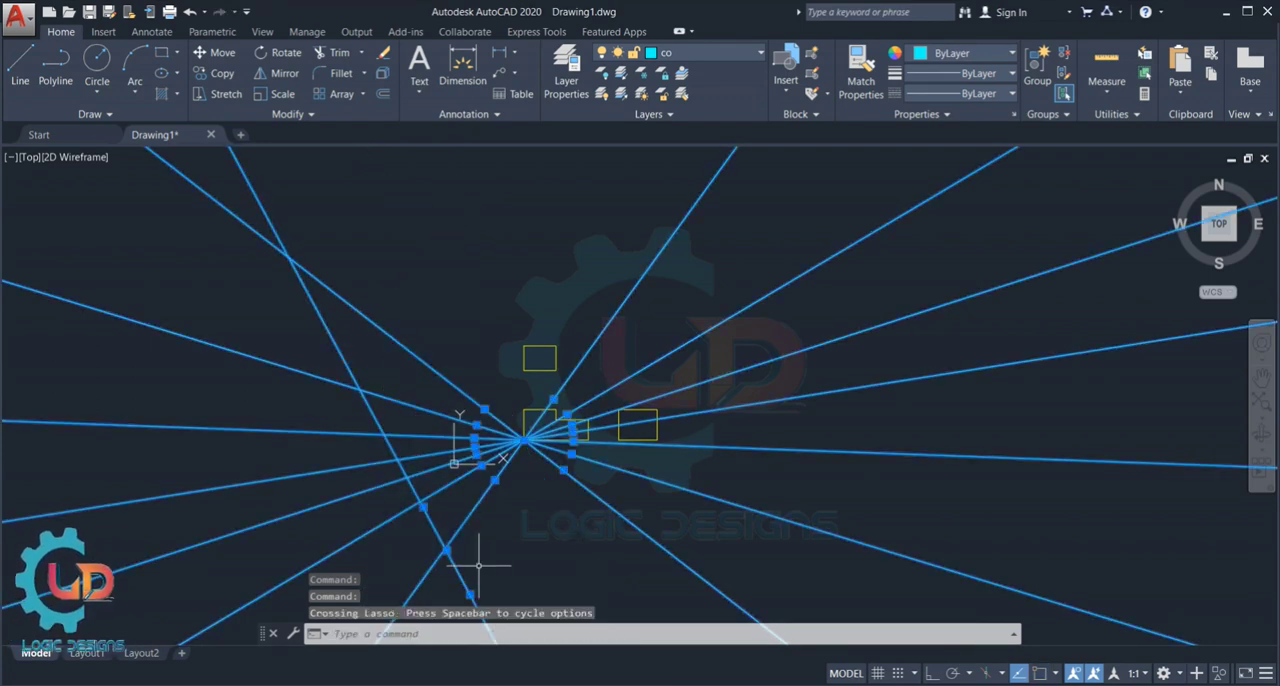
{"action": "key", "text": "Delete"}
{"action": "scroll", "coordinate": [471, 560], "scroll_direction": "up", "scroll_amount": 4}
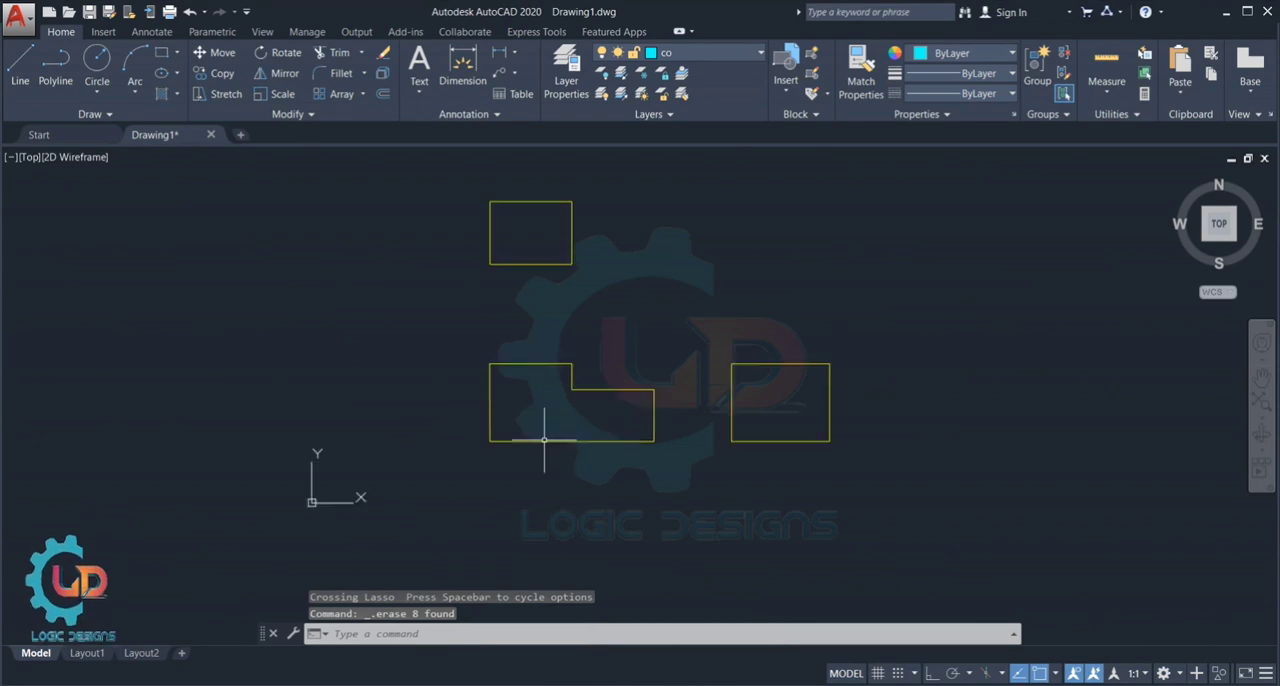
{"action": "scroll", "coordinate": [594, 370], "scroll_direction": "down", "scroll_amount": 1}
{"action": "middle_click_drag", "start_coordinate": [686, 286], "coordinate": [666, 346]}
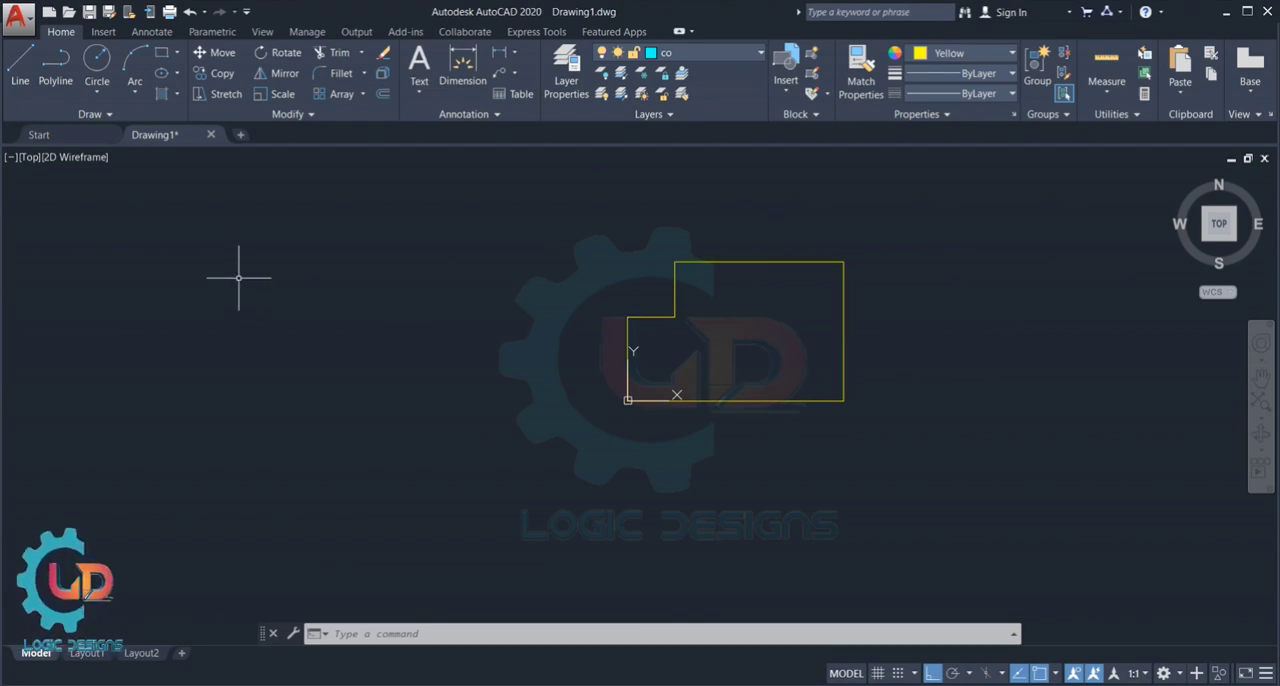
- Create a vertical construction line offset 10 units outward from the left edge of the yellow stepped profile
{"action": "type", "text": "XL"}
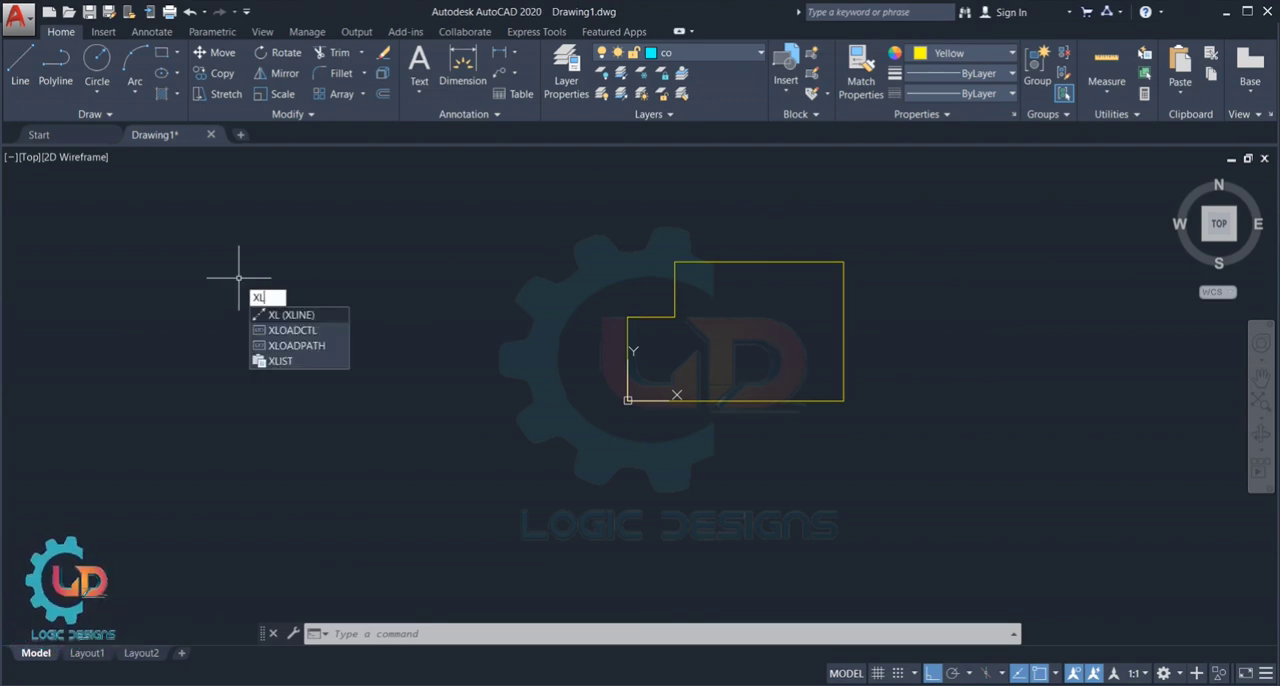
{"action": "key", "text": "Return"}
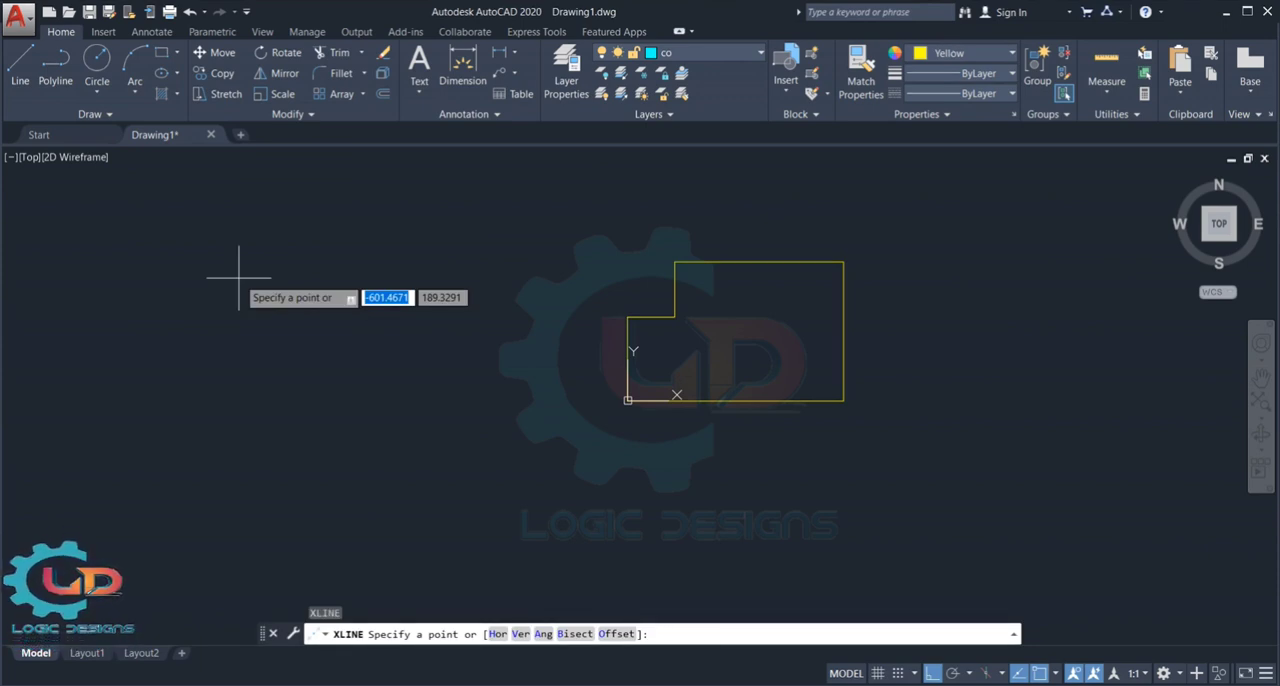
{"action": "left_click", "coordinate": [618, 634]}
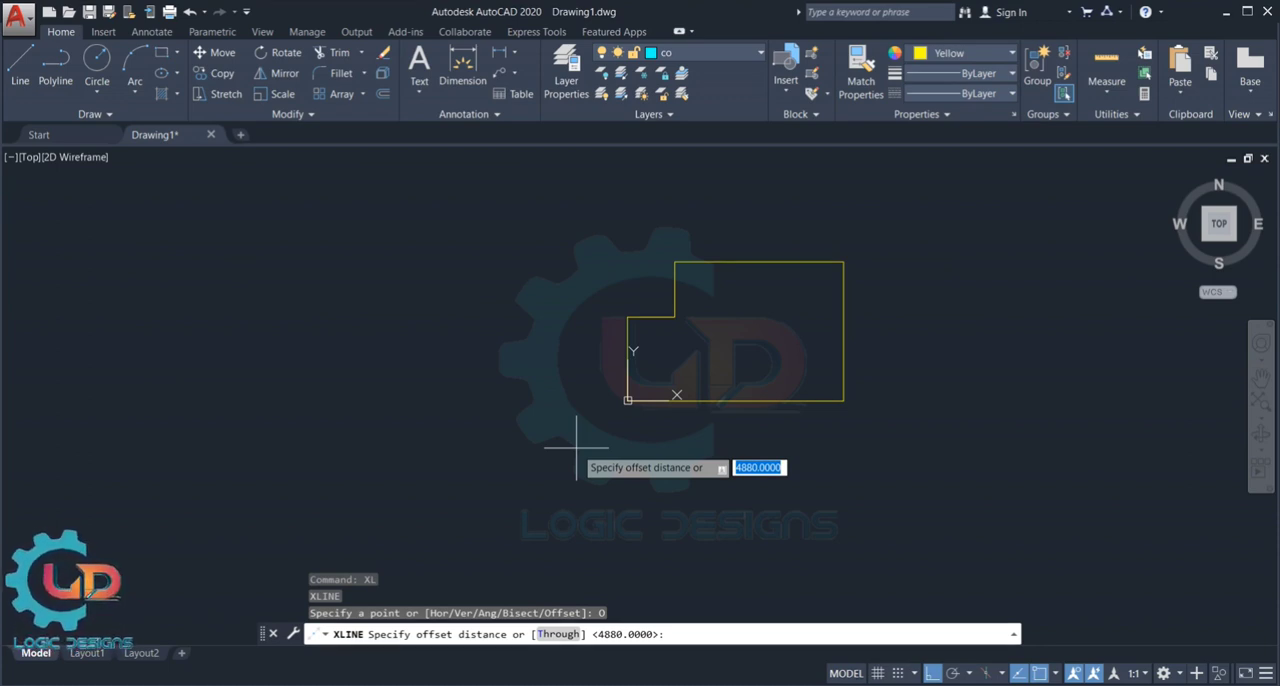
{"action": "type", "text": "10"}
{"action": "key", "text": "Return"}
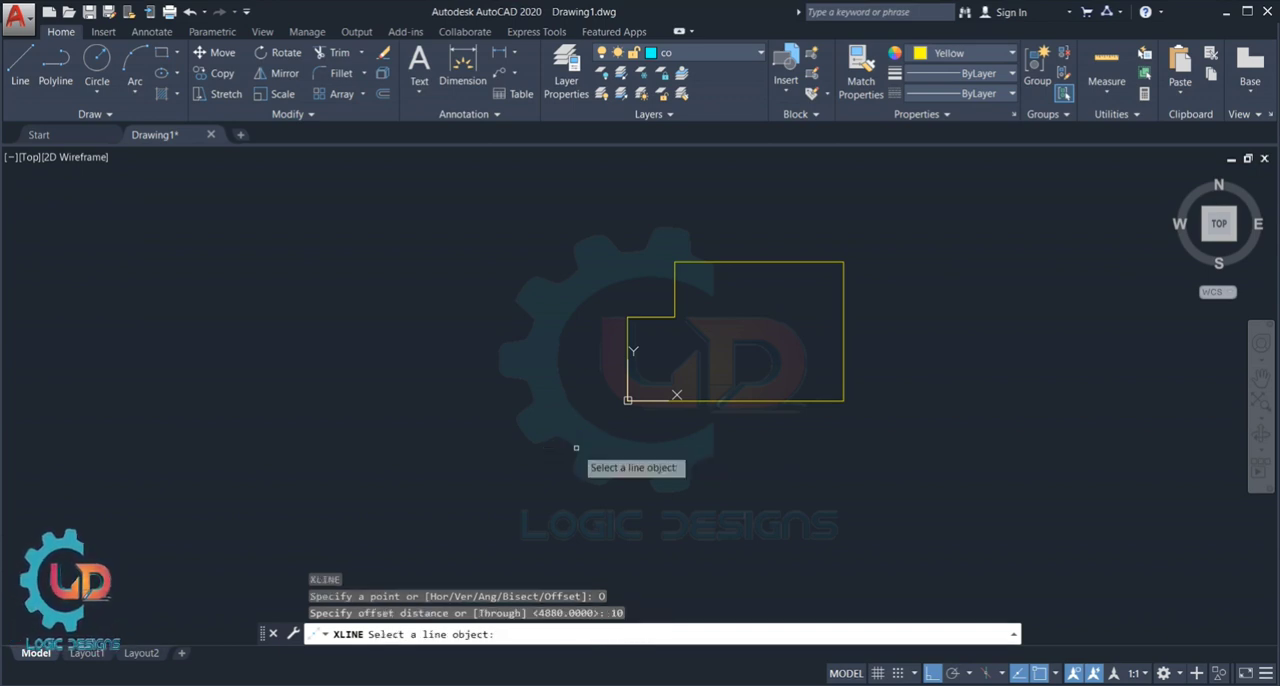
{"action": "left_click", "coordinate": [628, 330]}
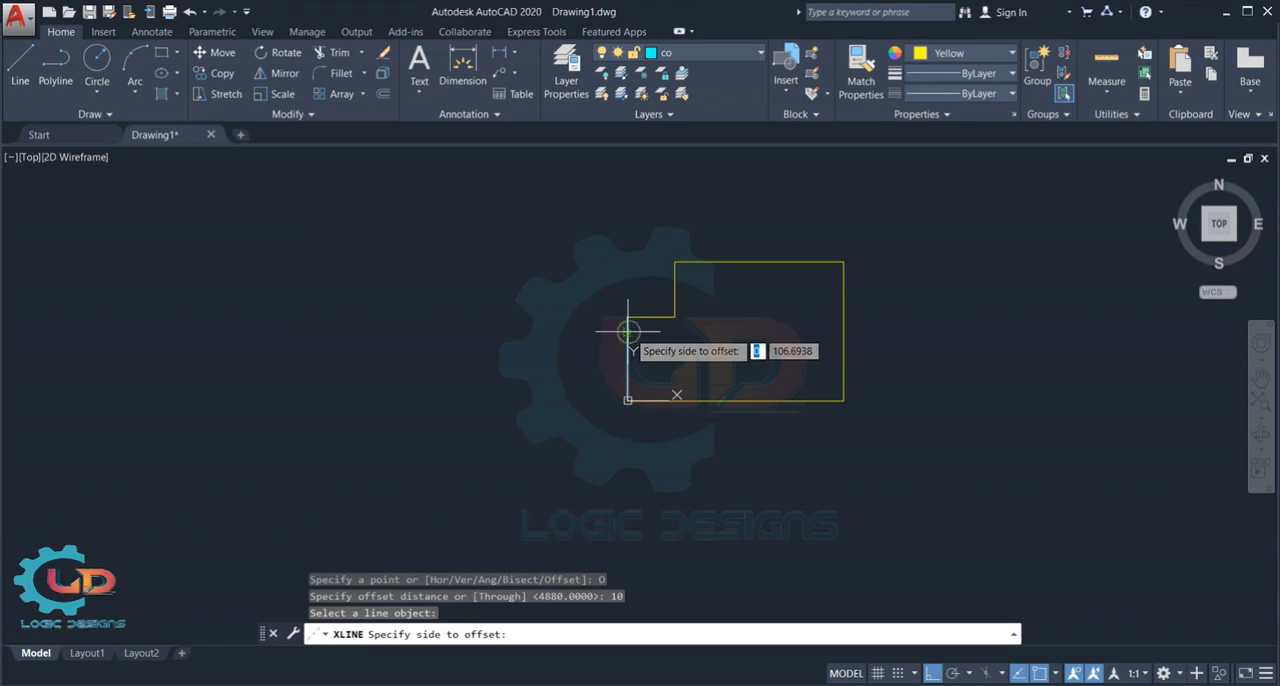
{"action": "left_click", "coordinate": [539, 345]}
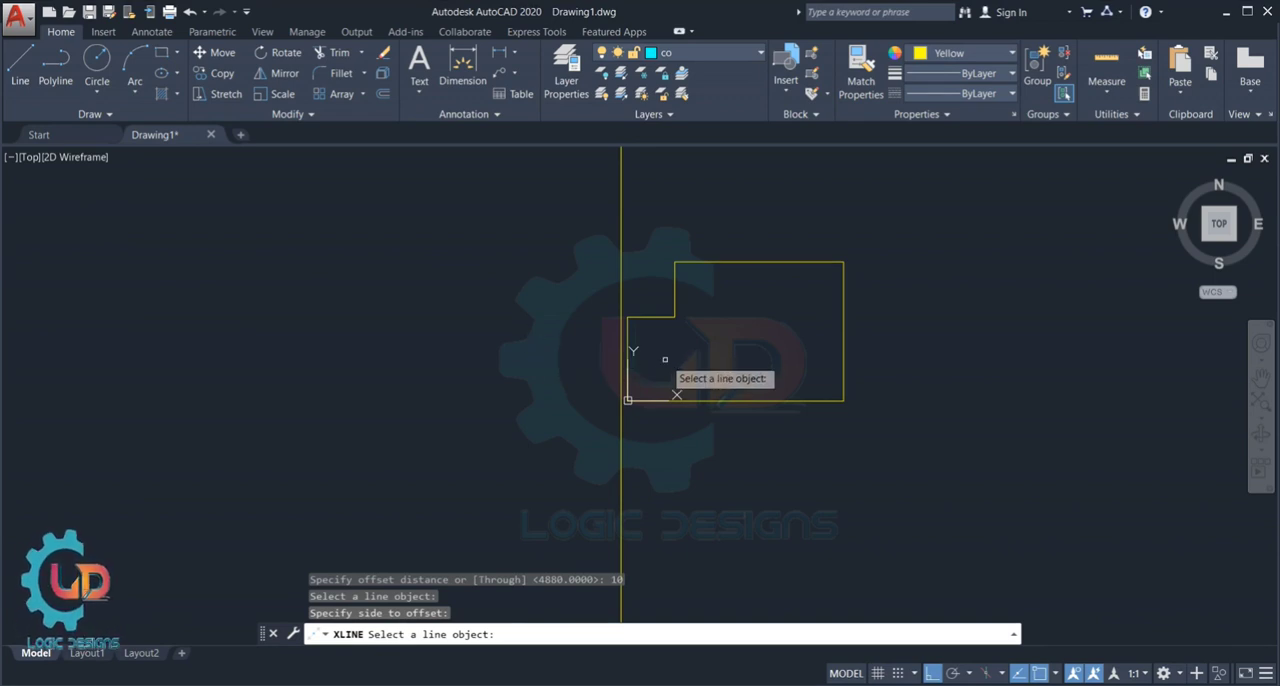
- Set the current object colour to ByLayer for new geometry and end the construction line offset command
{"action": "scroll", "coordinate": [618, 330], "scroll_direction": "up", "scroll_amount": 2}
{"action": "scroll", "coordinate": [618, 330], "scroll_direction": "up", "scroll_amount": 3}
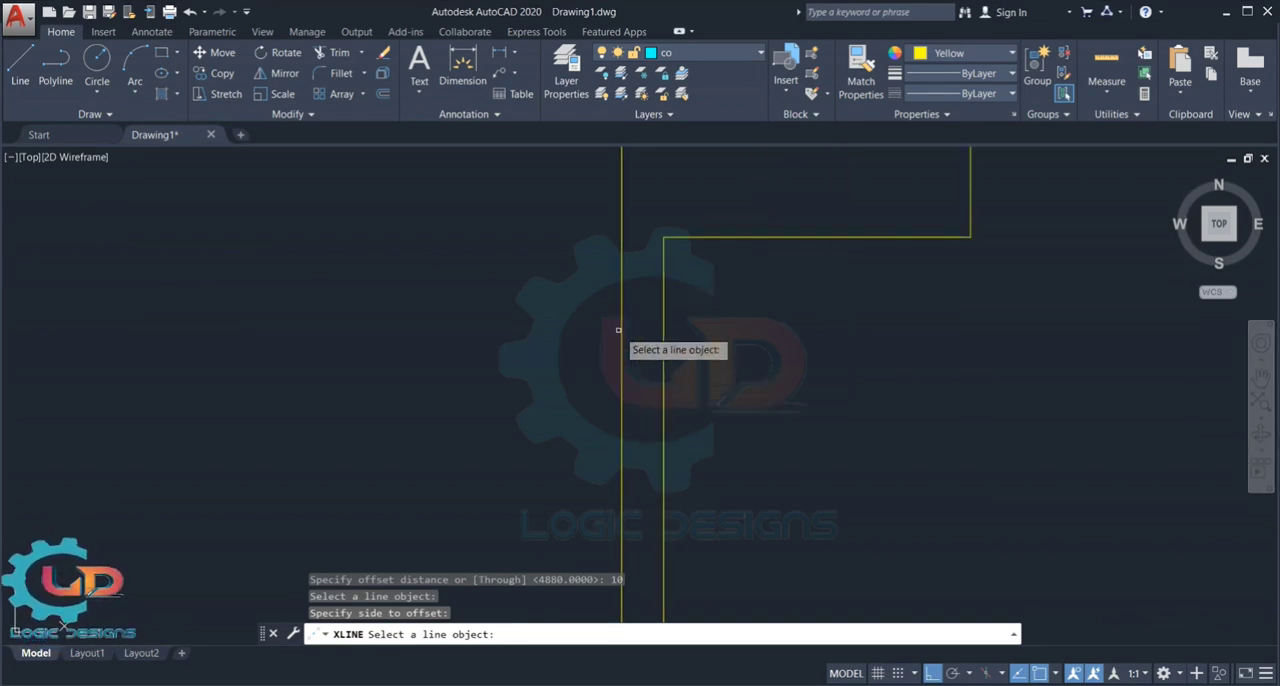
{"action": "left_click", "coordinate": [620, 279]}
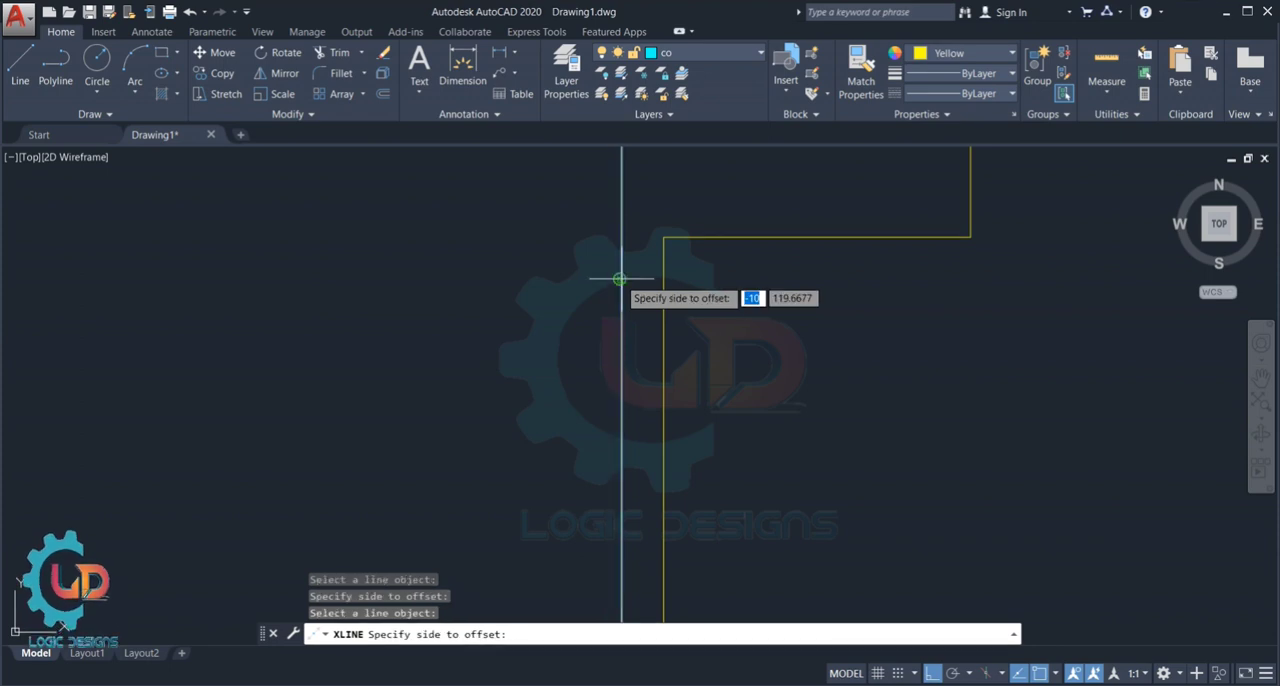
{"action": "left_click", "coordinate": [928, 57]}
{"action": "left_click", "coordinate": [934, 67]}
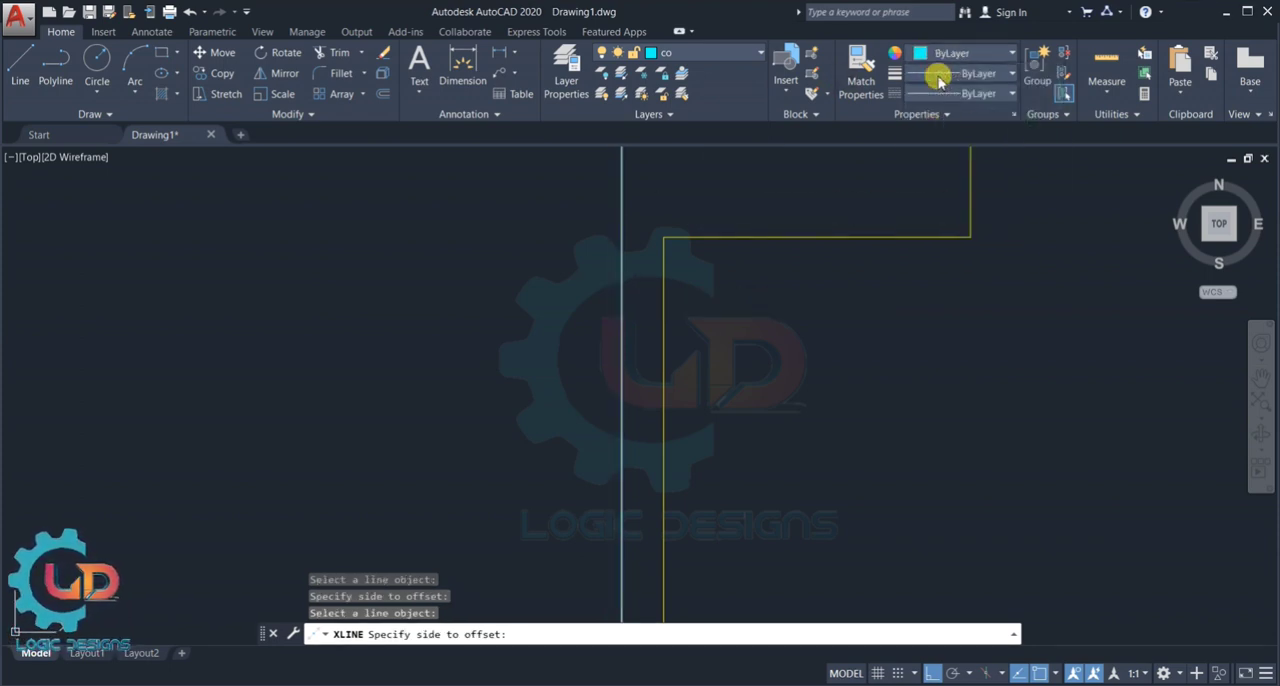
{"action": "key", "text": "Escape"}
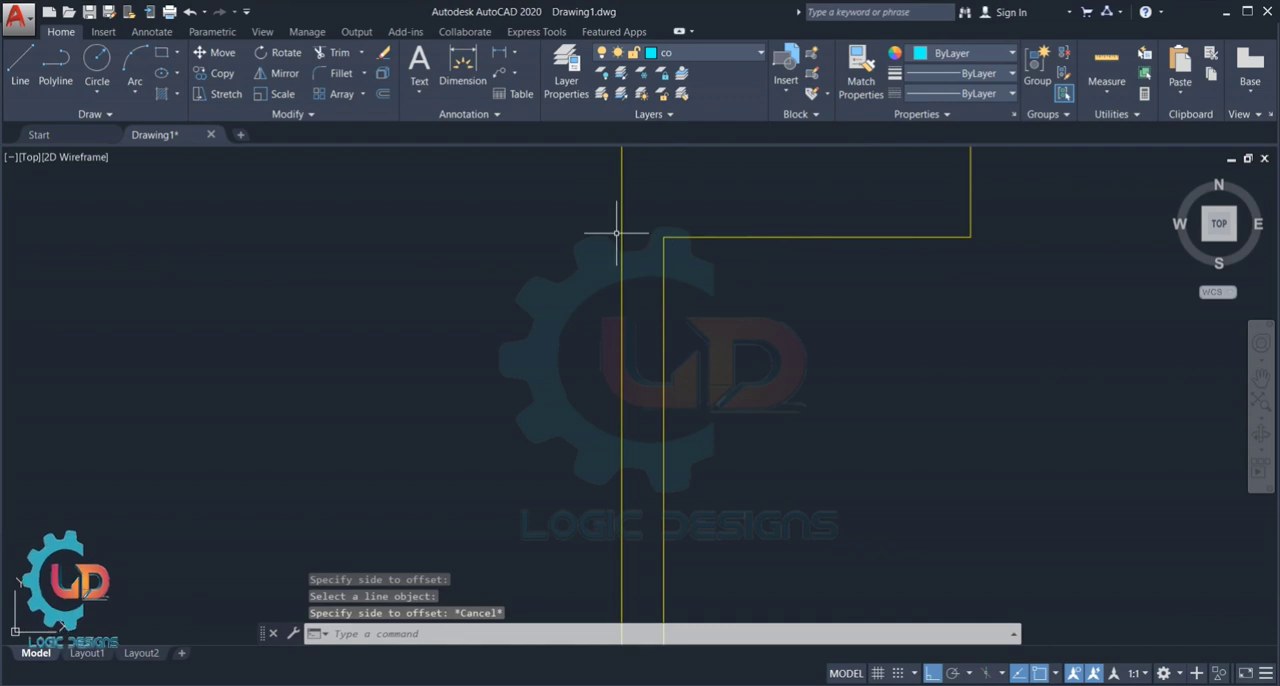
- Change the colour of the vertical construction line beside the profile's left edge to ByLayer
{"action": "left_click", "coordinate": [621, 231]}
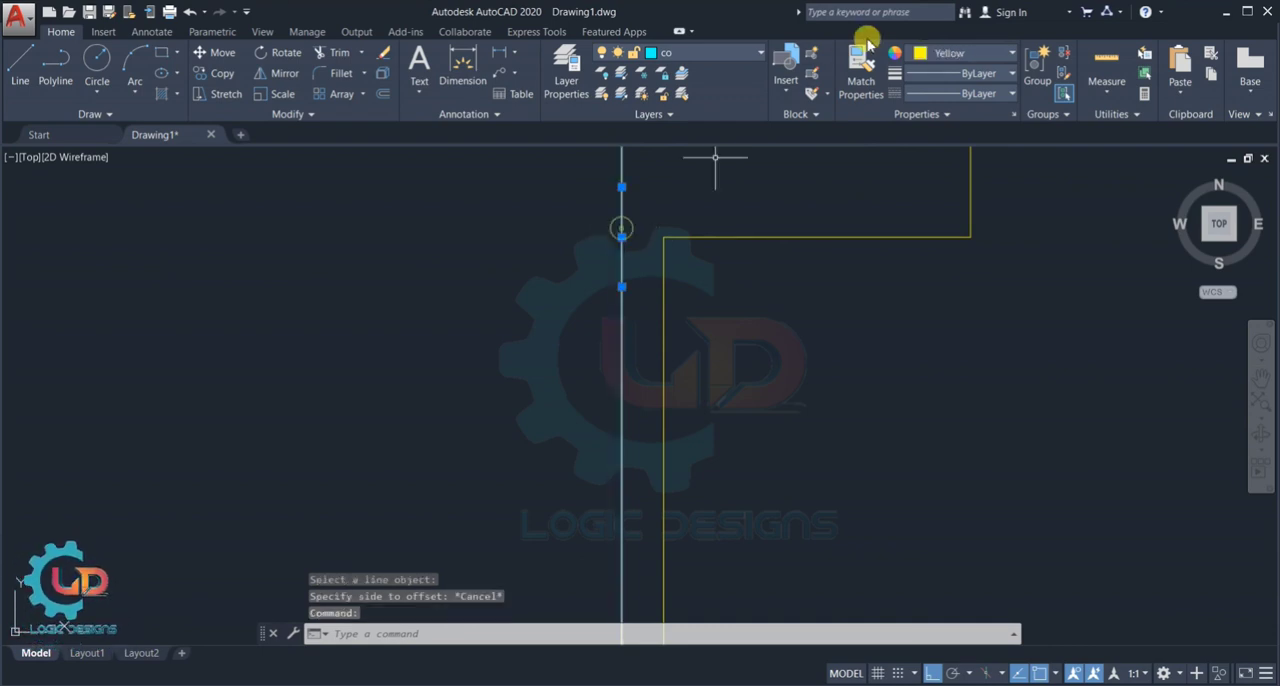
{"action": "left_click", "coordinate": [937, 50]}
{"action": "left_click", "coordinate": [942, 80]}
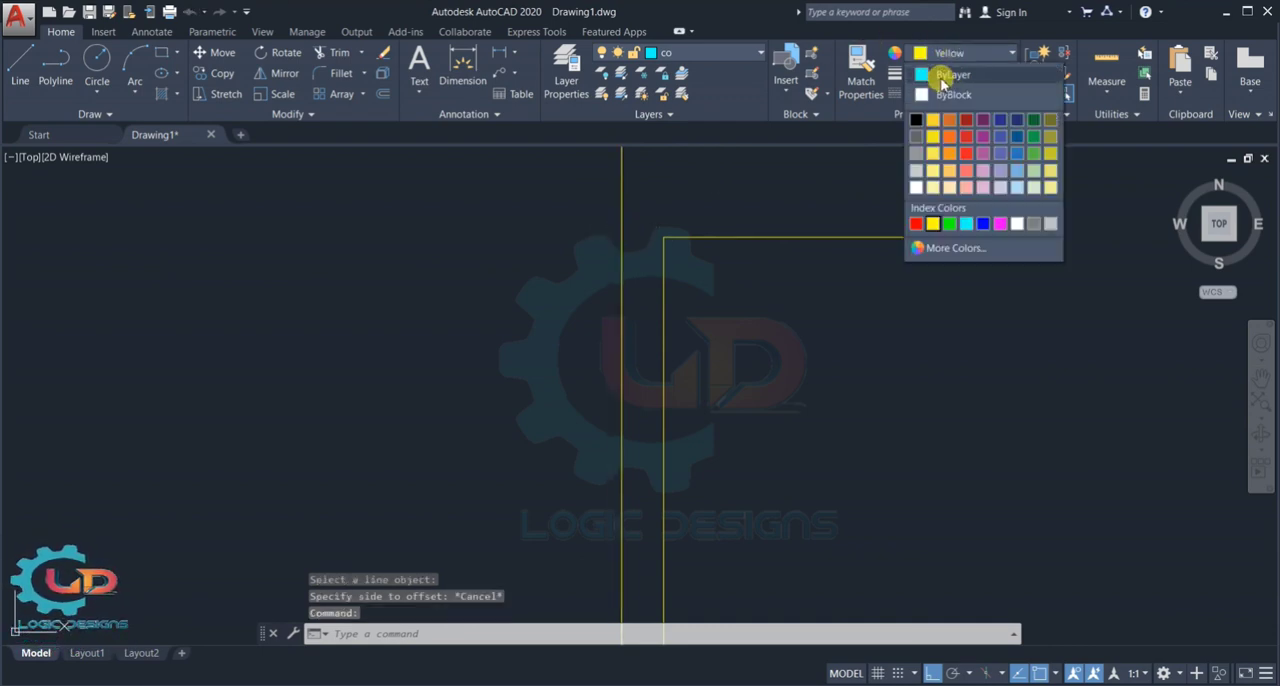
{"action": "key", "text": "Escape"}
{"action": "key", "text": "Escape"}
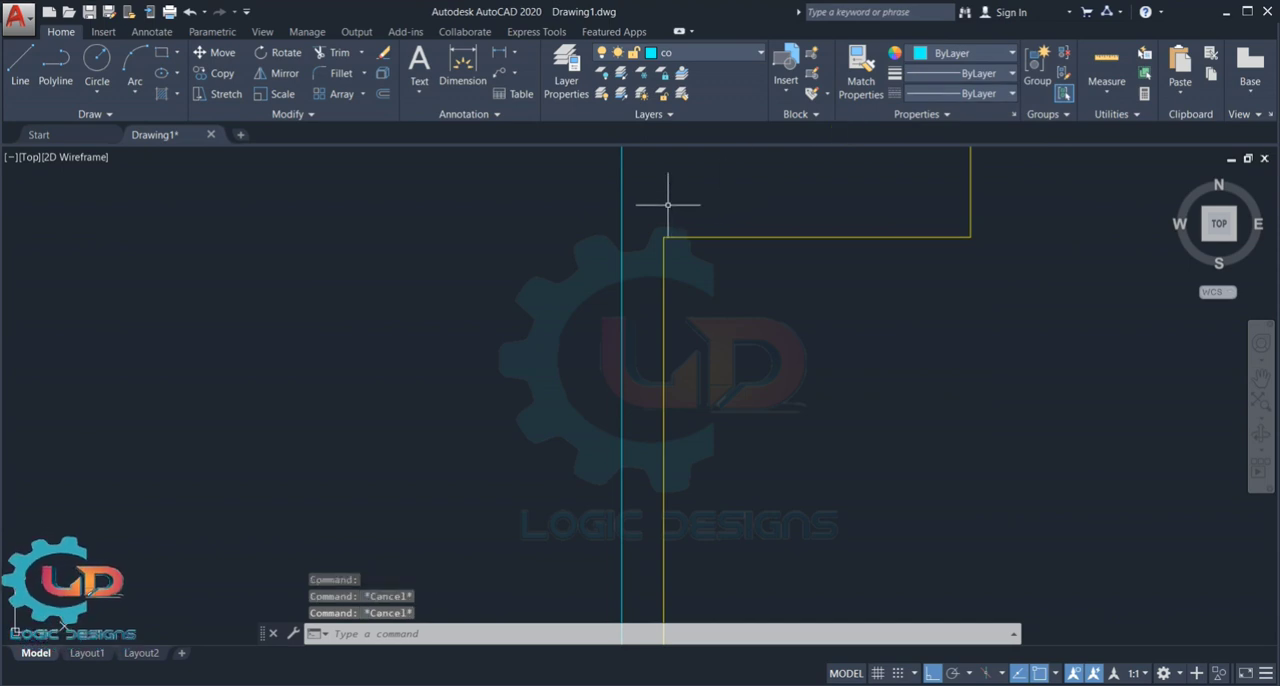
- Dimension the horizontal gap between the stepped profile's left edge and the construction line, placing it above the lower step's upper-left corner
{"action": "left_click", "coordinate": [466, 75]}
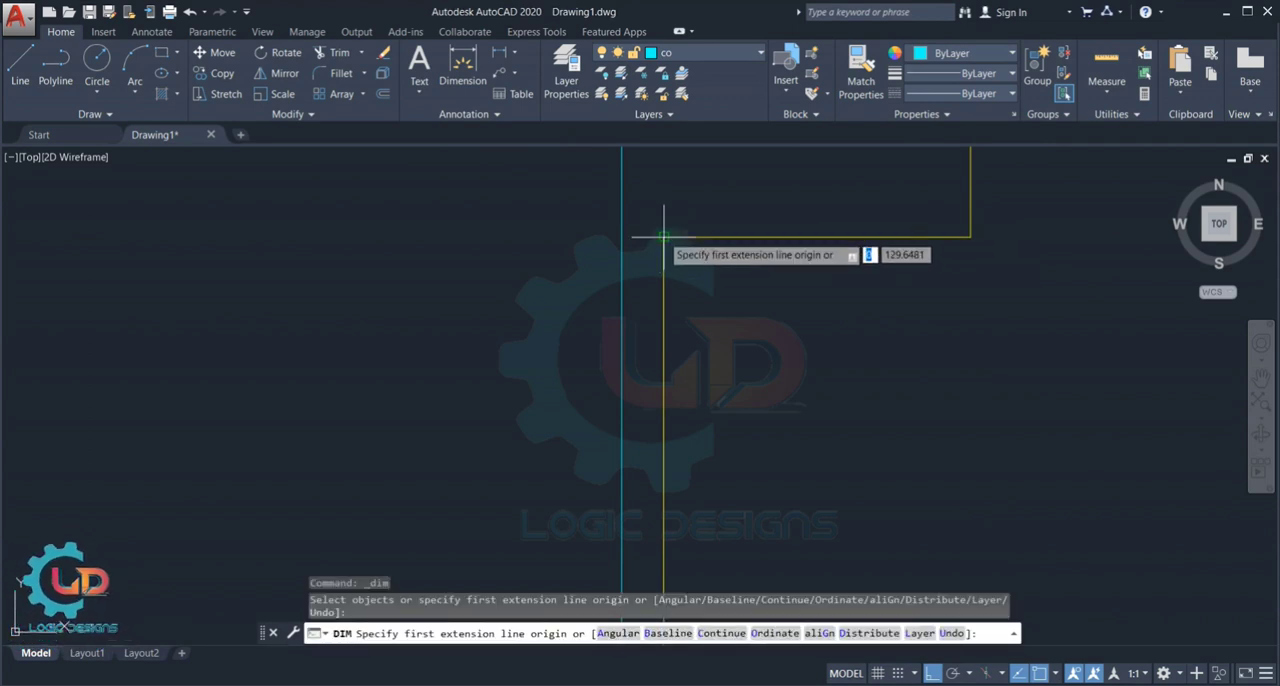
{"action": "left_click", "coordinate": [662, 236]}
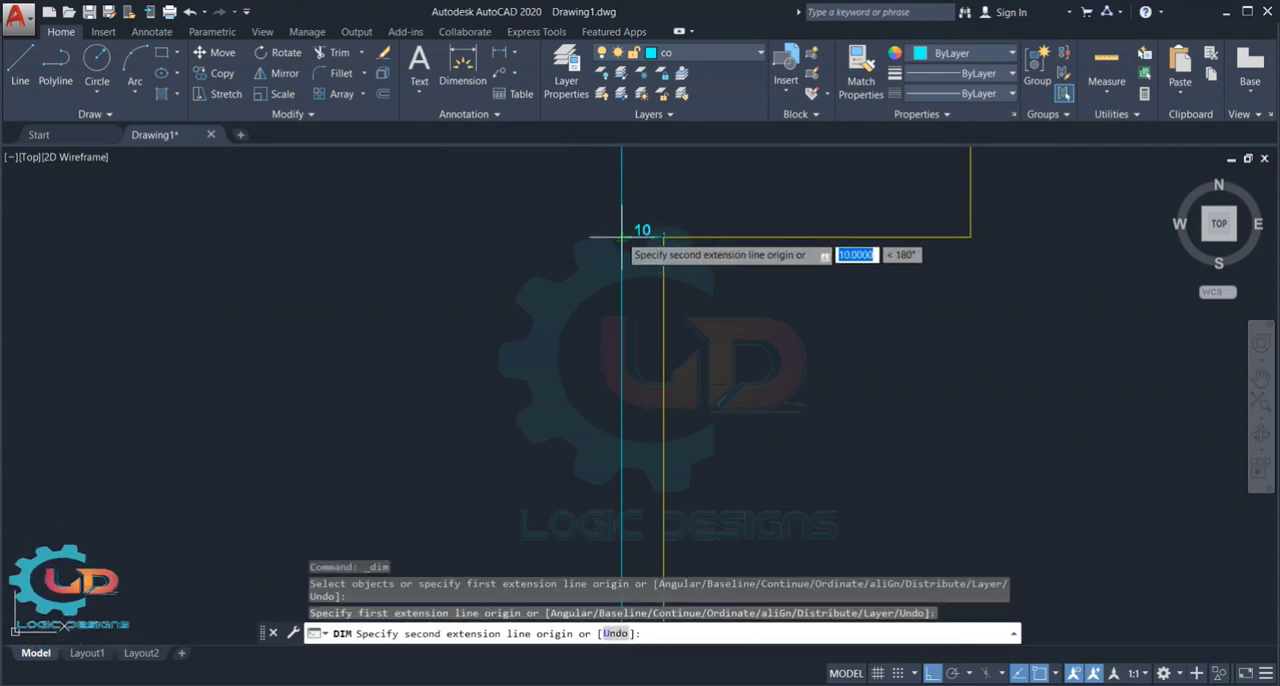
{"action": "left_click", "coordinate": [622, 236]}
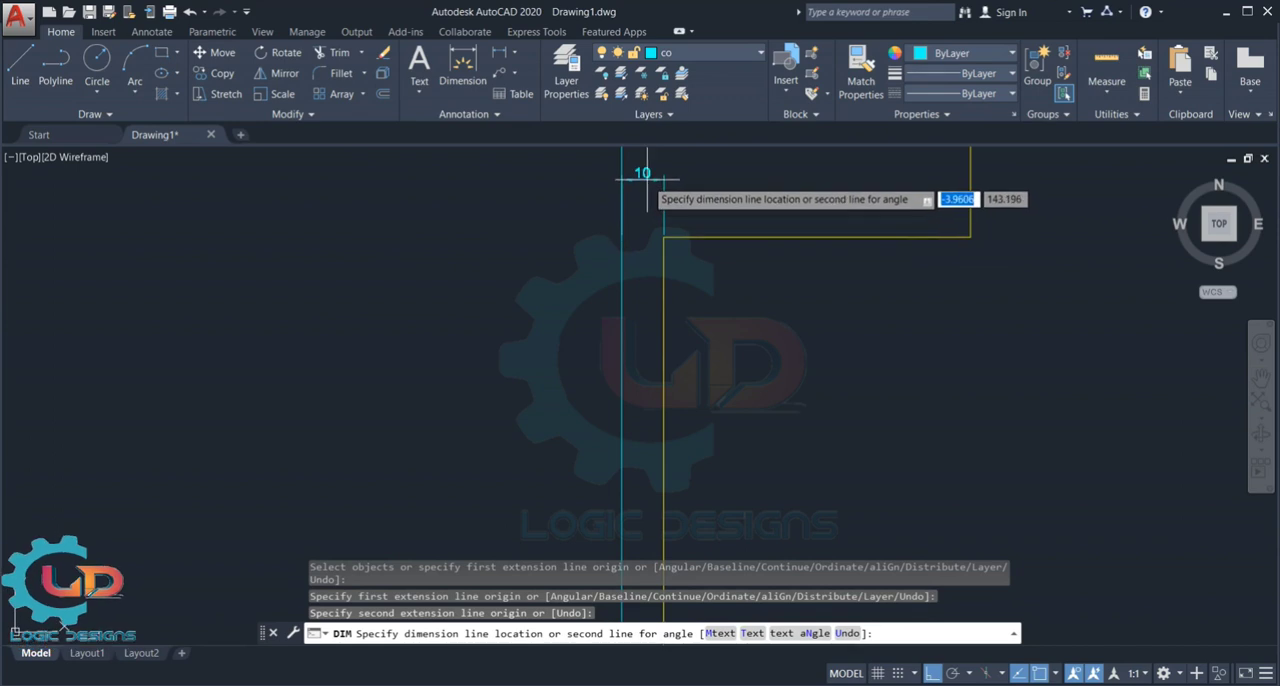
{"action": "left_click", "coordinate": [646, 201]}
{"action": "key", "text": "Escape"}
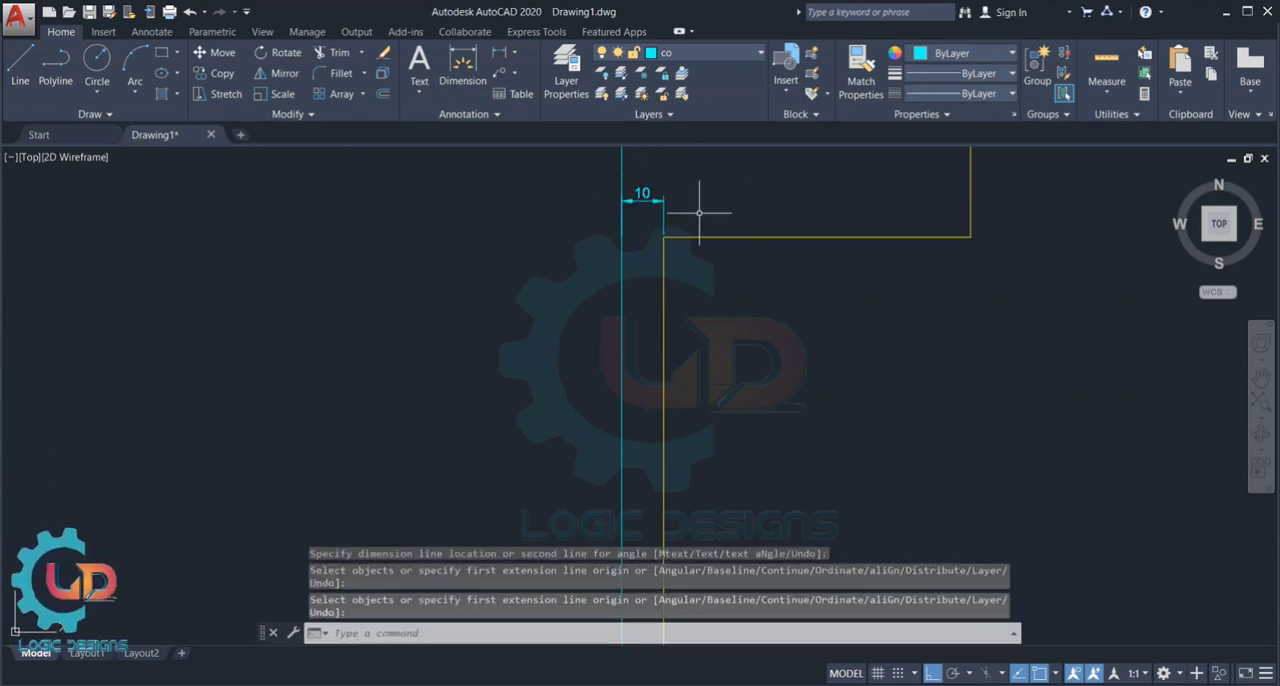
{"action": "scroll", "coordinate": [648, 198], "scroll_direction": "down", "scroll_amount": 4}
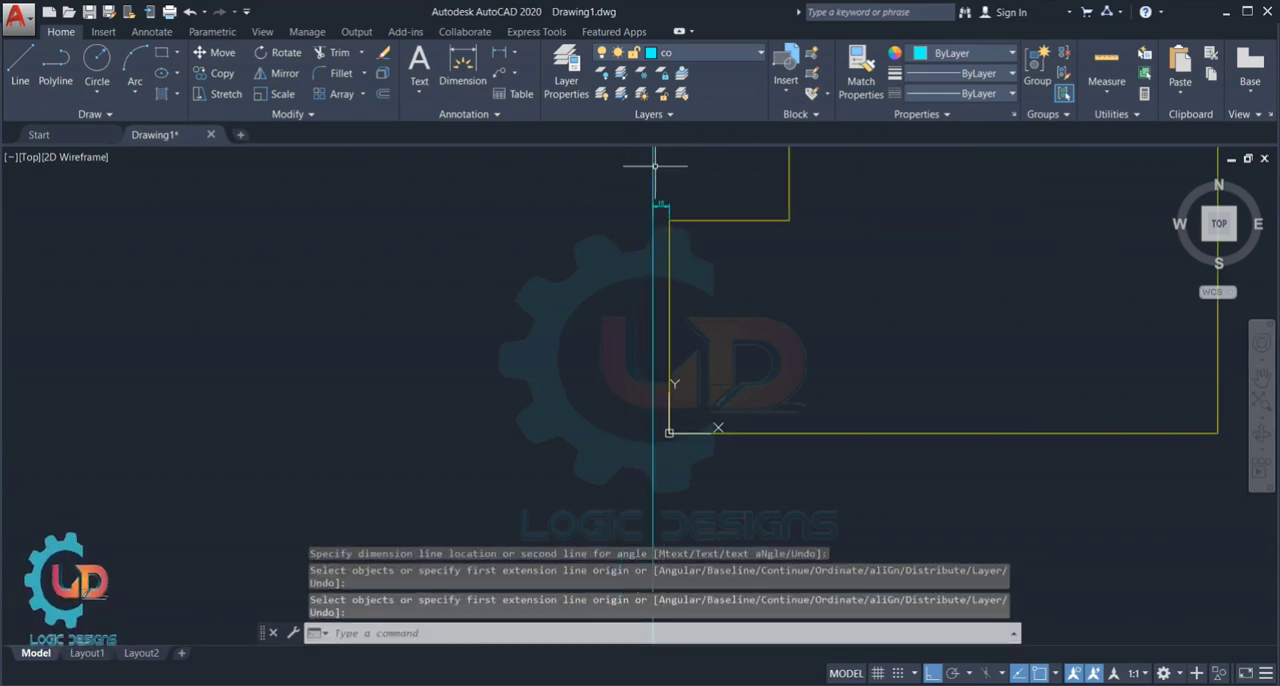
{"action": "scroll", "coordinate": [670, 207], "scroll_direction": "up", "scroll_amount": 4}
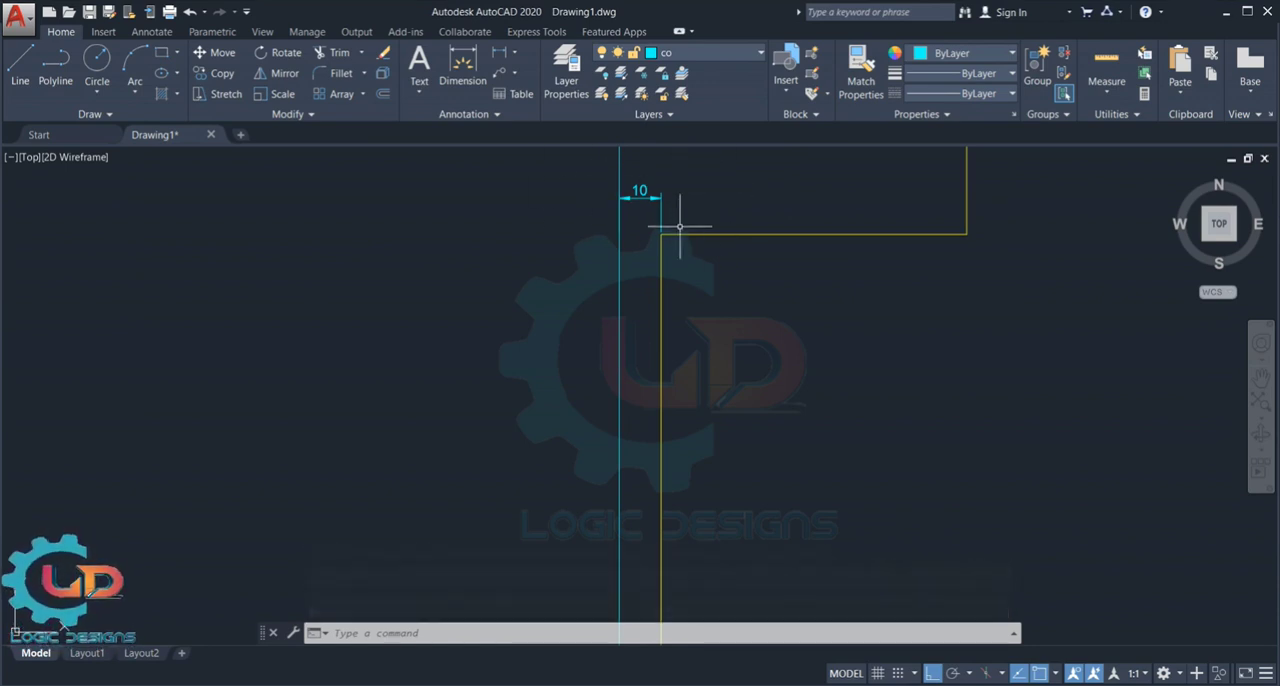
- Create a vertical construction line offset 100 units outward from the right edge of the yellow stepped profile
{"action": "scroll", "coordinate": [680, 226], "scroll_direction": "down", "scroll_amount": 3}
{"action": "key", "text": "Escape"}
{"action": "middle_click_drag", "start_coordinate": [860, 349], "coordinate": [557, 467]}
{"action": "mouse_move", "coordinate": [1031, 403]}
{"action": "middle_mouse_down"}
{"action": "mouse_move", "coordinate": [709, 380]}
{"action": "mouse_move", "coordinate": [692, 367]}
{"action": "middle_mouse_up"}
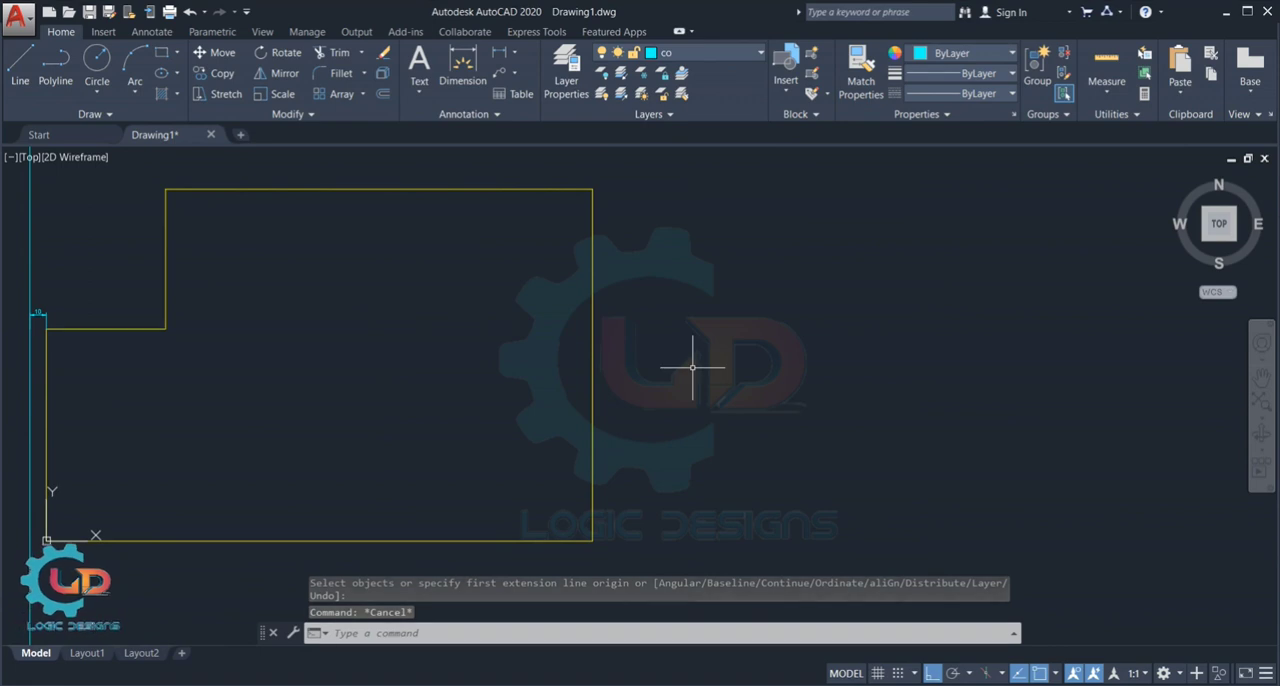
{"action": "type", "text": "xl"}
{"action": "key", "text": "Return"}
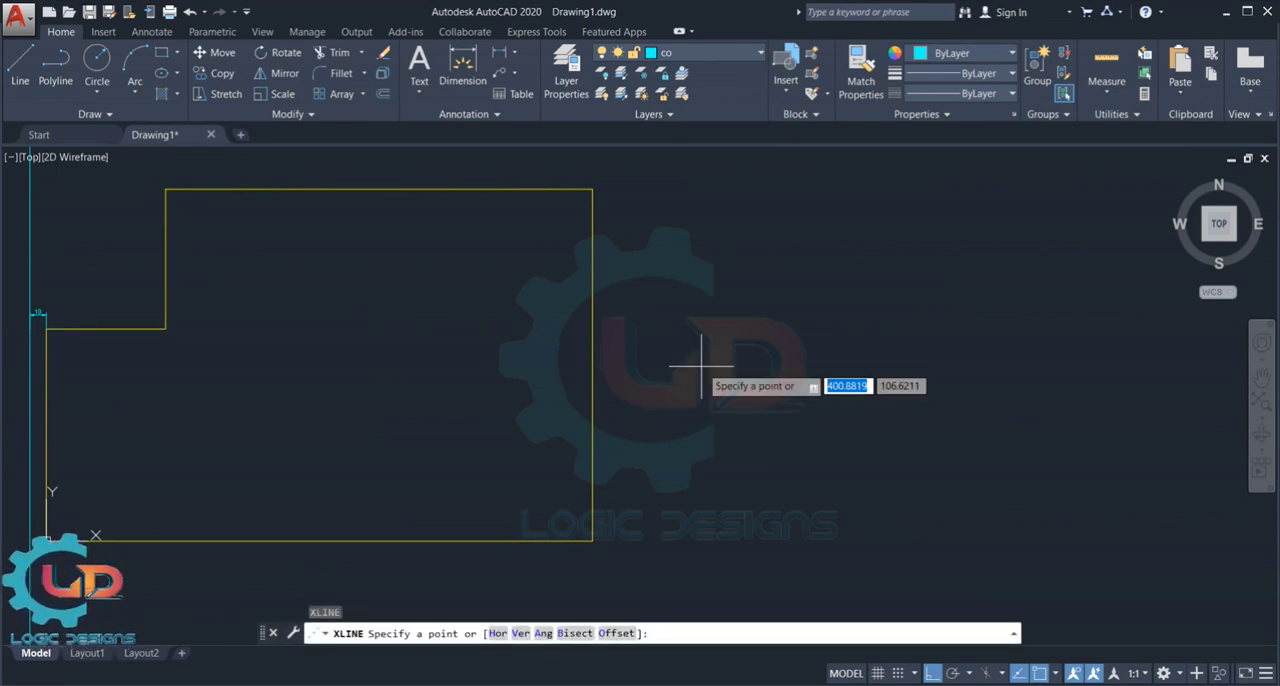
{"action": "left_click", "coordinate": [616, 633]}
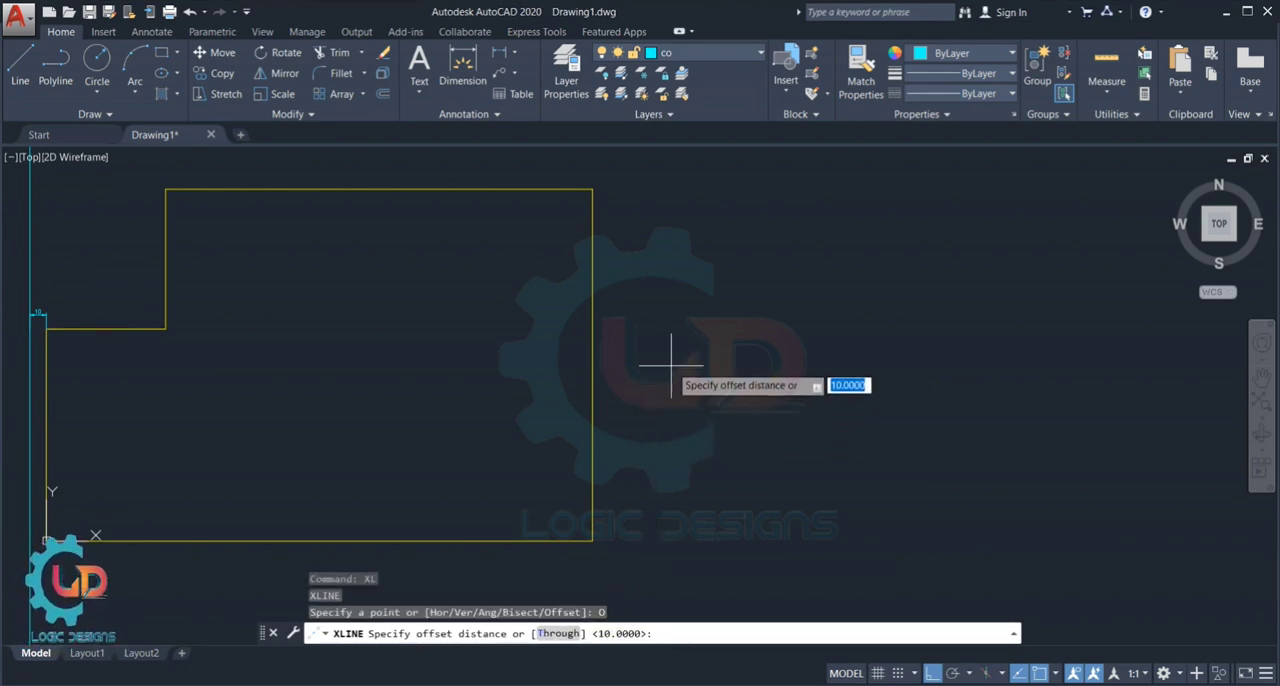
{"action": "type", "text": "100"}
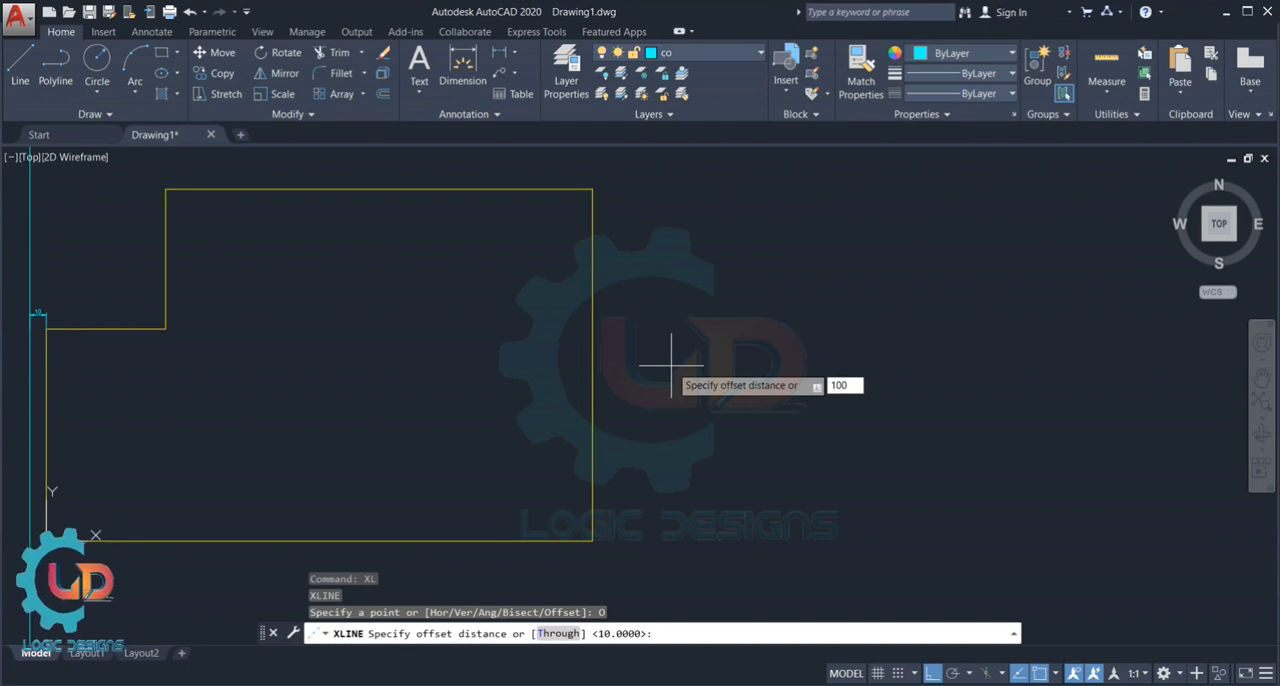
{"action": "key", "text": "Return"}
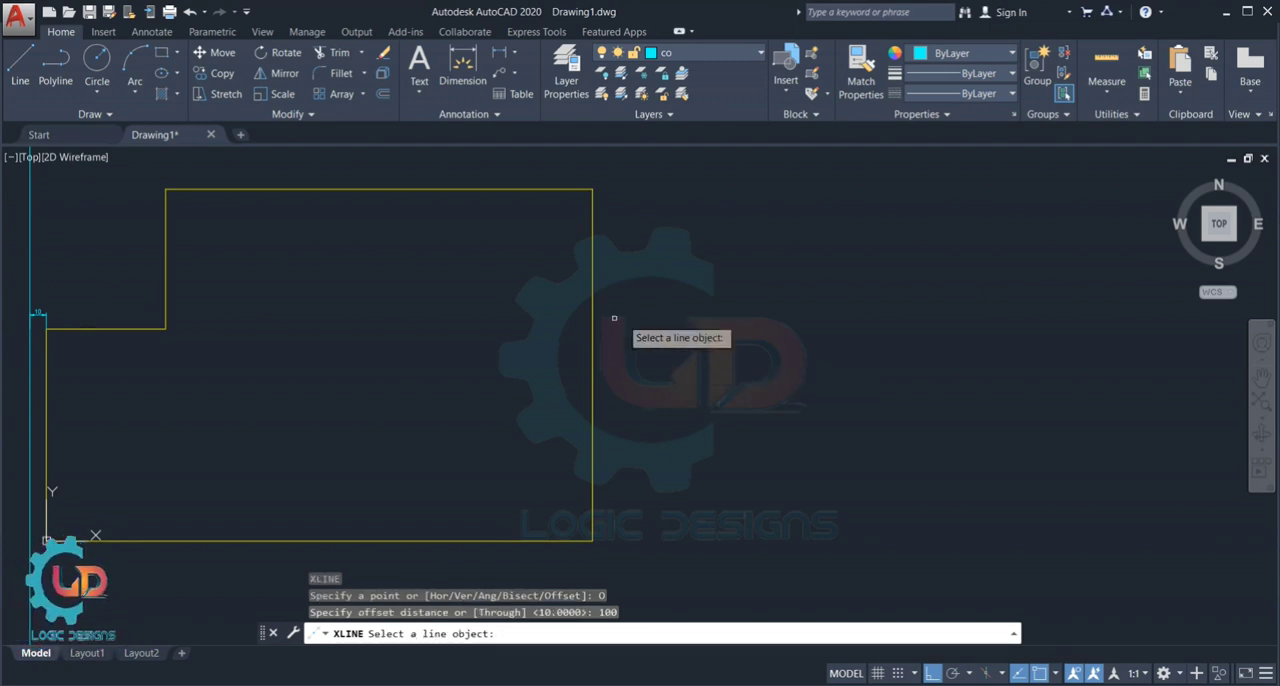
{"action": "scroll", "coordinate": [545, 355], "scroll_direction": "down", "scroll_amount": 3}
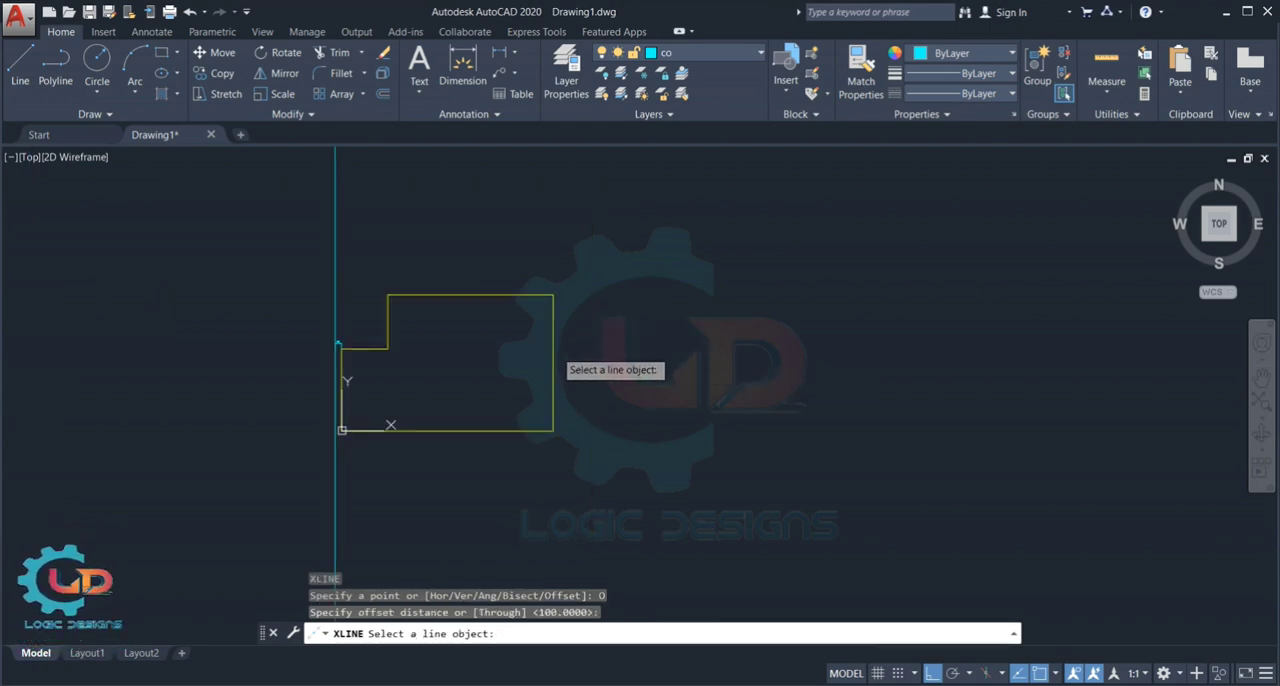
{"action": "left_click", "coordinate": [553, 352]}
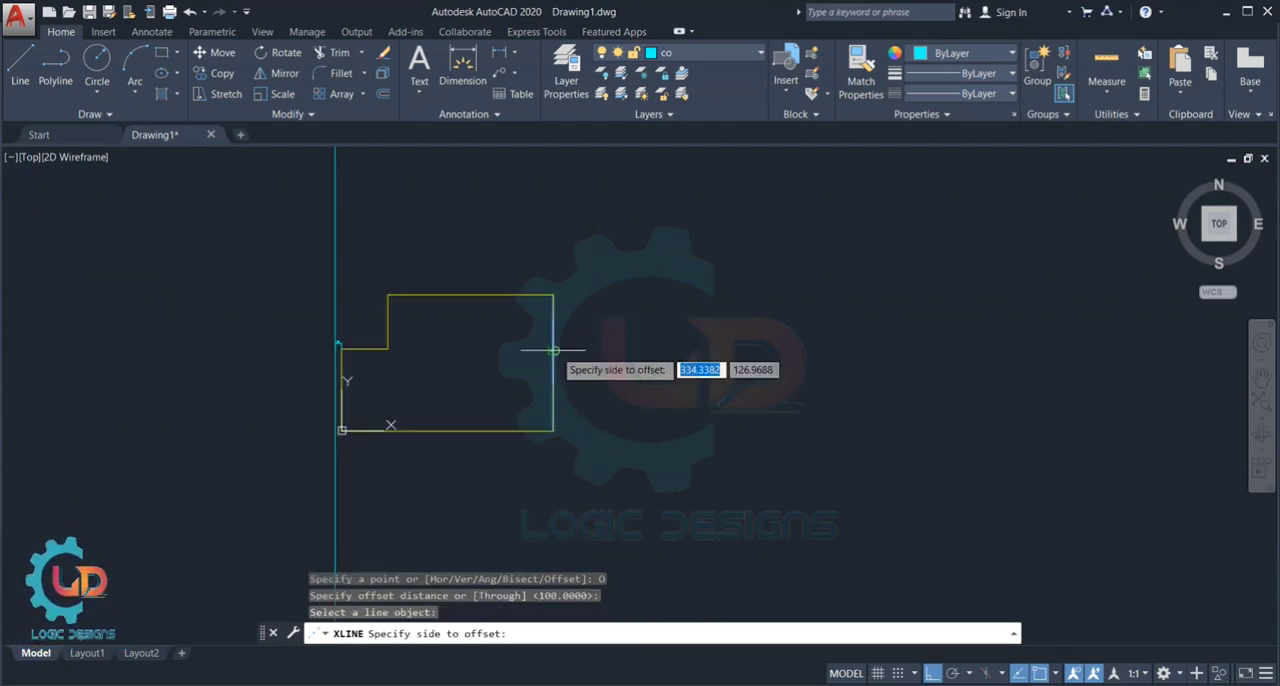
{"action": "left_click", "coordinate": [709, 352]}
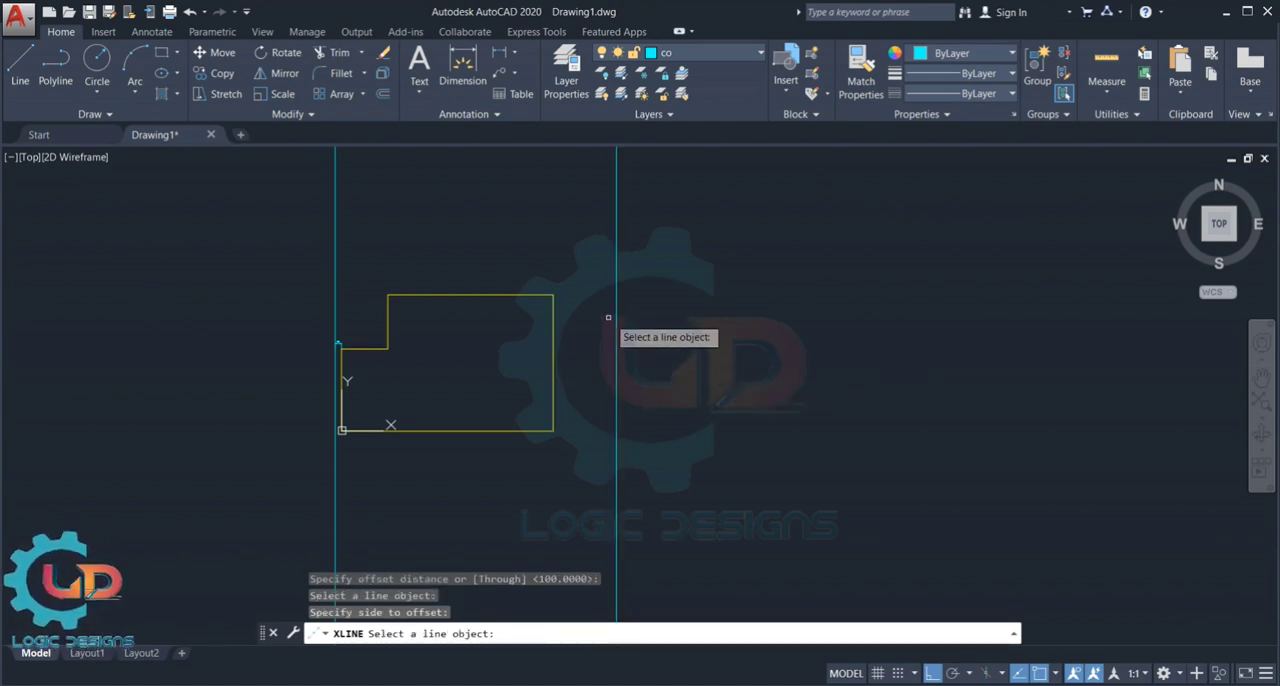
- Dimension the horizontal gap between the profile's upper-right corner and the right-hand construction line, placing it above the profile
{"action": "scroll", "coordinate": [600, 316], "scroll_direction": "up", "scroll_amount": 4}
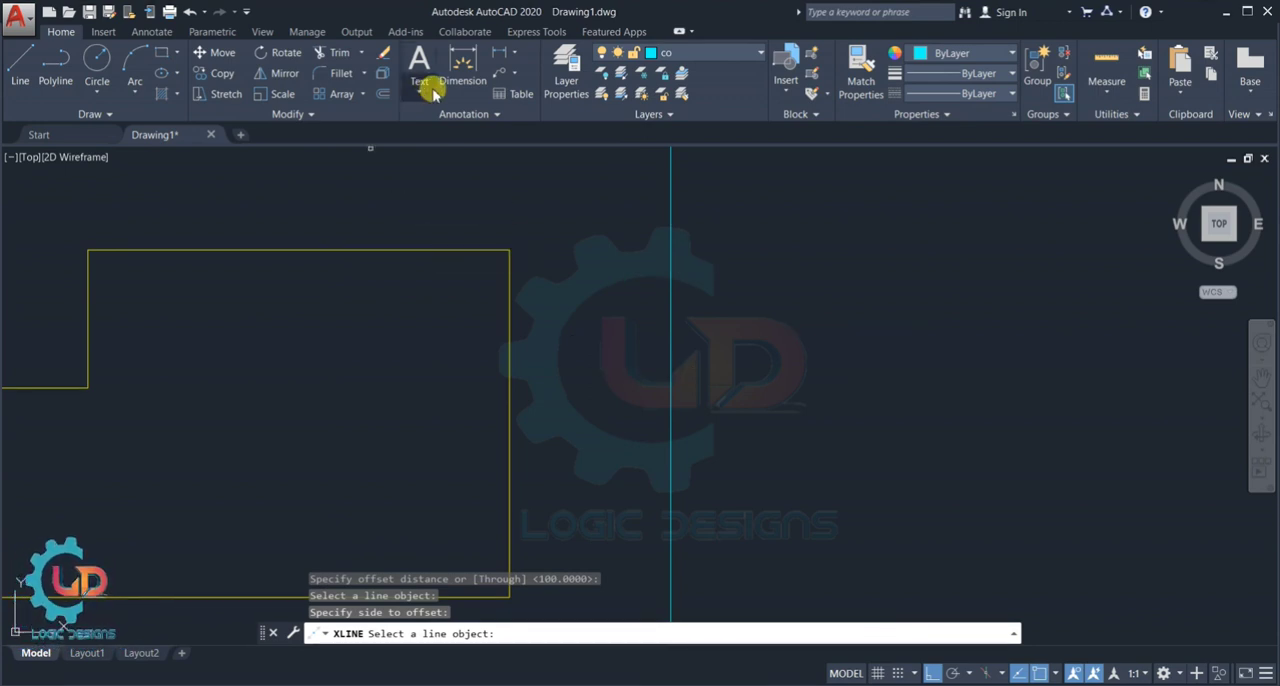
{"action": "left_click", "coordinate": [462, 66]}
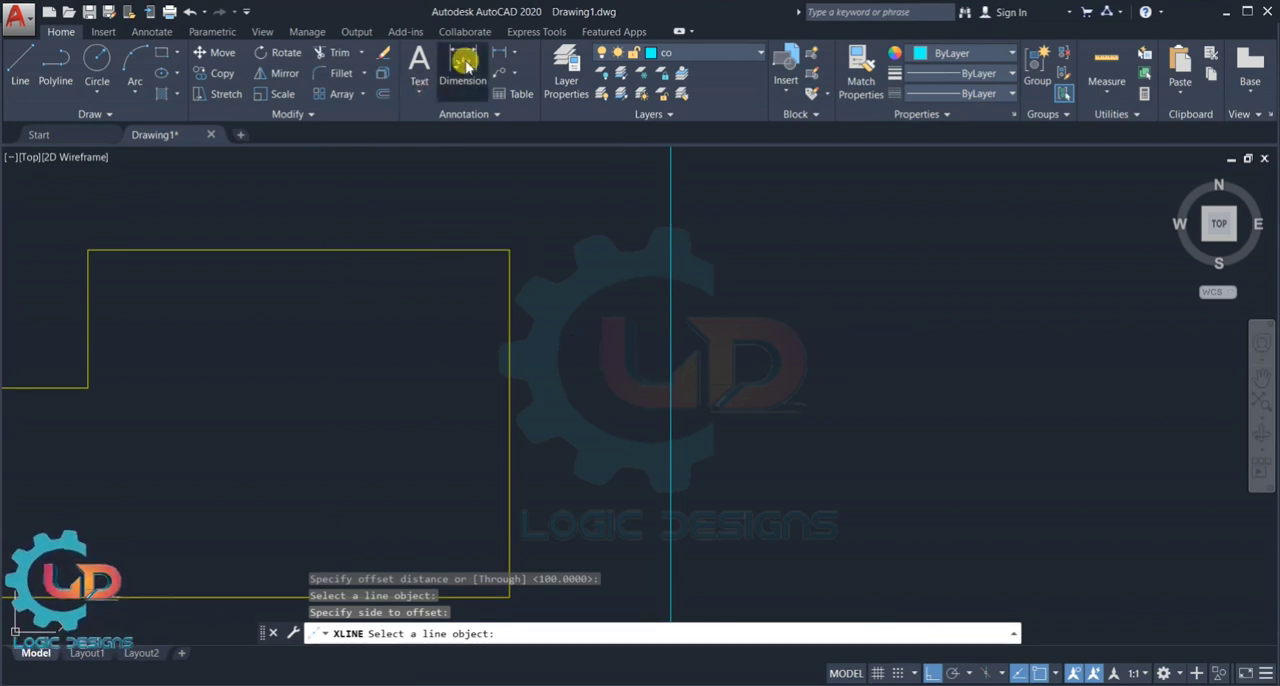
{"action": "left_click", "coordinate": [509, 250]}
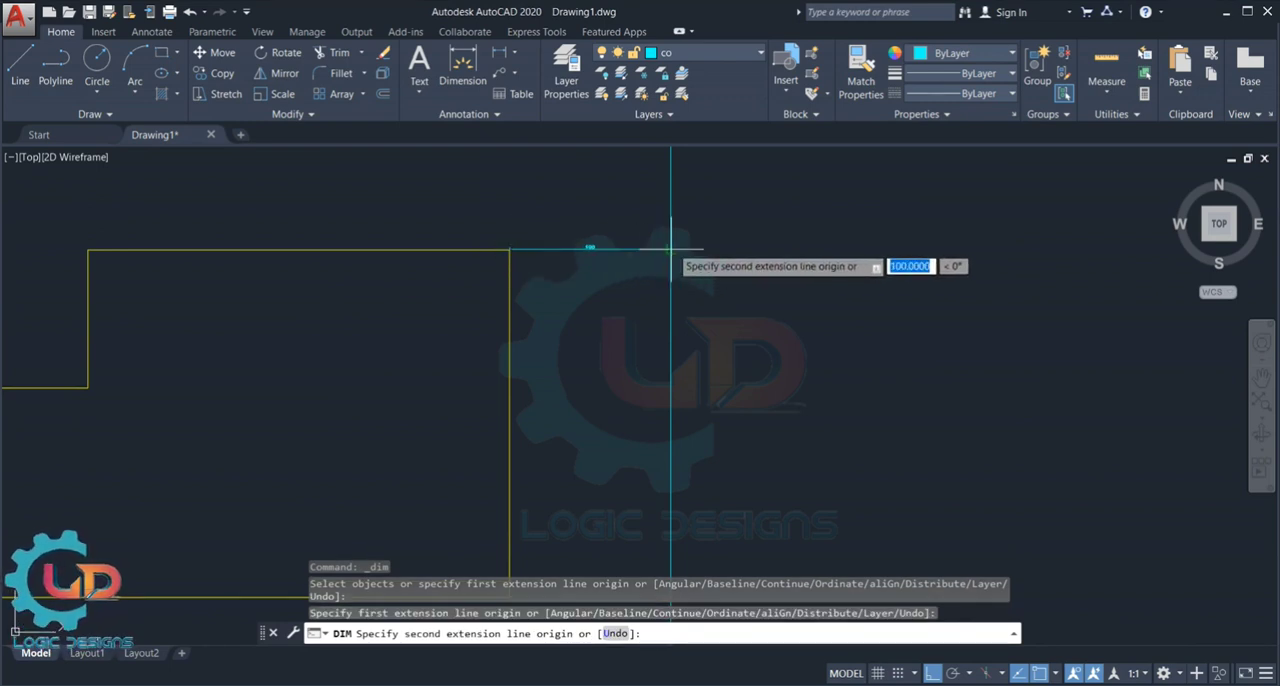
{"action": "left_click", "coordinate": [670, 250]}
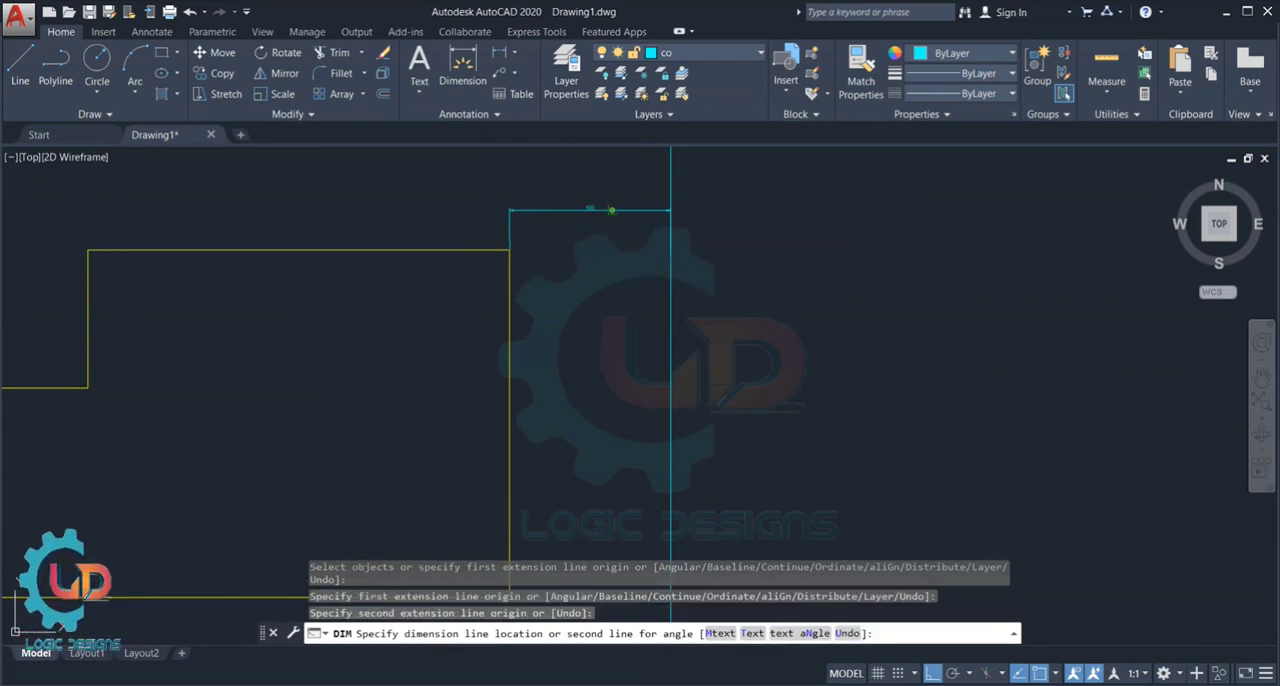
{"action": "left_click", "coordinate": [612, 210]}
{"action": "scroll", "coordinate": [612, 198], "scroll_direction": "up", "scroll_amount": 4}
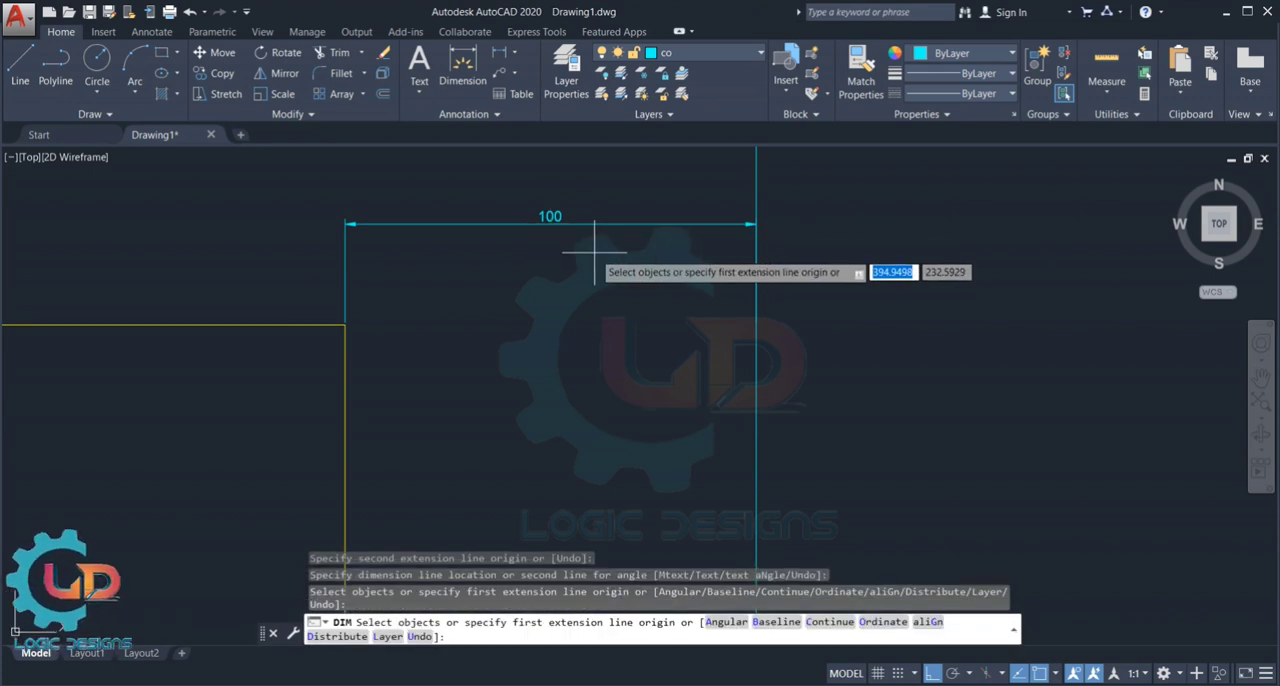
{"action": "scroll", "coordinate": [595, 252], "scroll_direction": "down", "scroll_amount": 4}
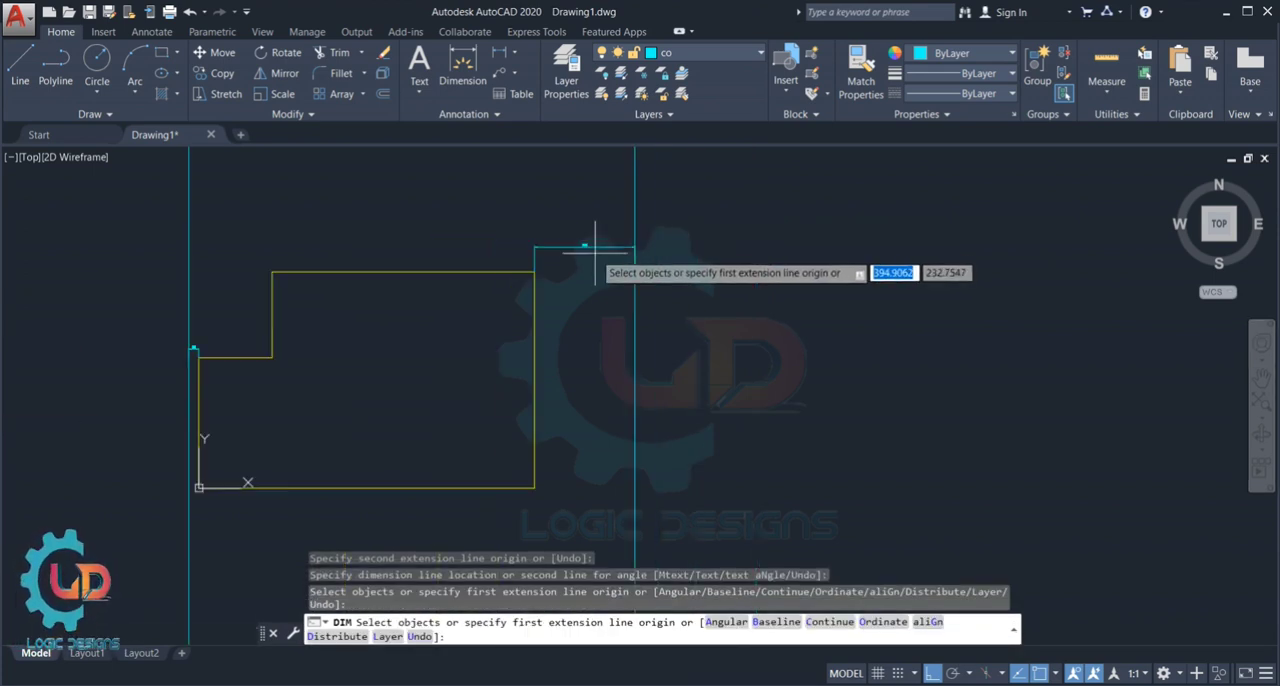
{"action": "scroll", "coordinate": [595, 252], "scroll_direction": "down", "scroll_amount": 3}
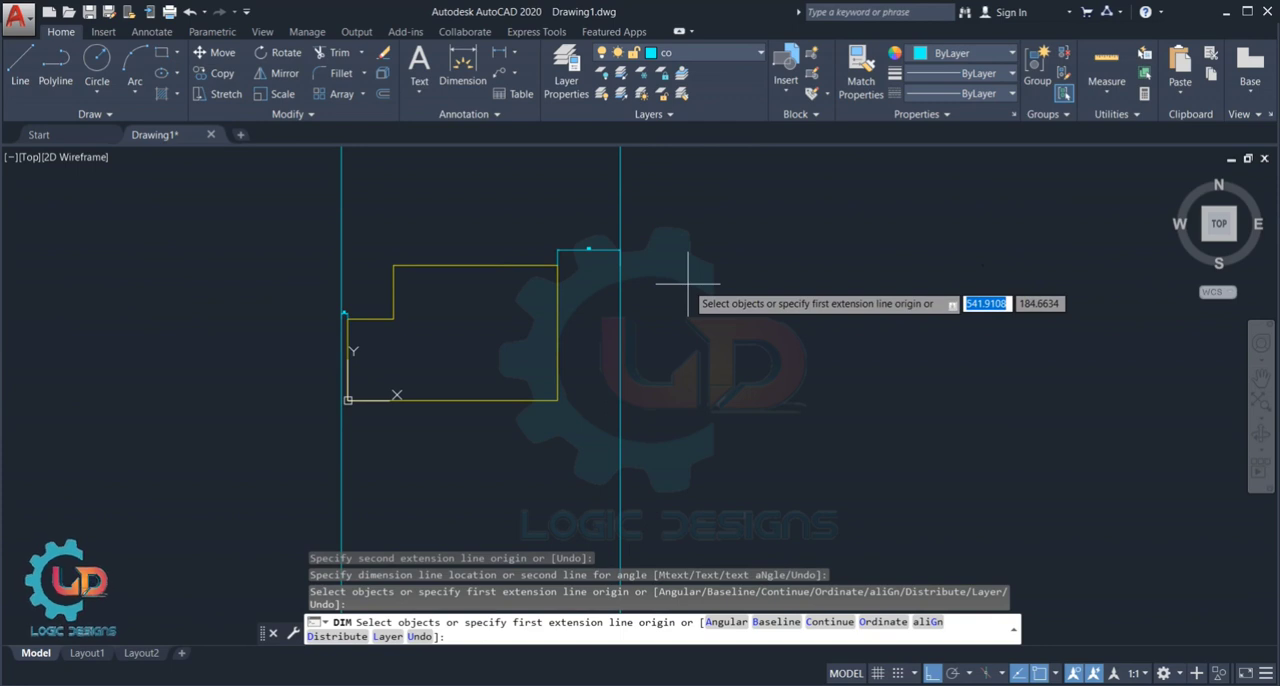
- Erase every object in the drawing, including the profile, construction lines and dimensions
{"action": "key", "text": "Escape"}
{"action": "key", "text": "ctrl+a"}
{"action": "key", "text": "Delete"}
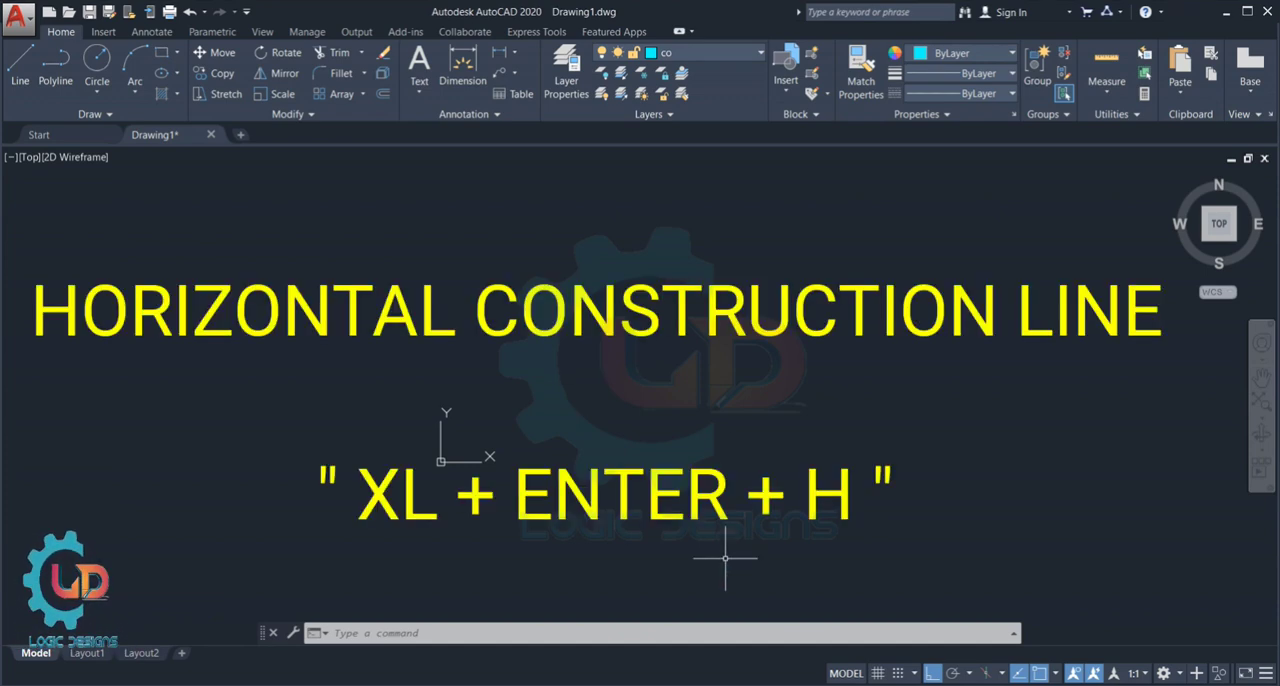
{"action": "key", "text": "ctrl+a"}
{"action": "key", "text": "Delete"}
{"action": "scroll", "coordinate": [810, 350], "scroll_direction": "down", "scroll_amount": 1}
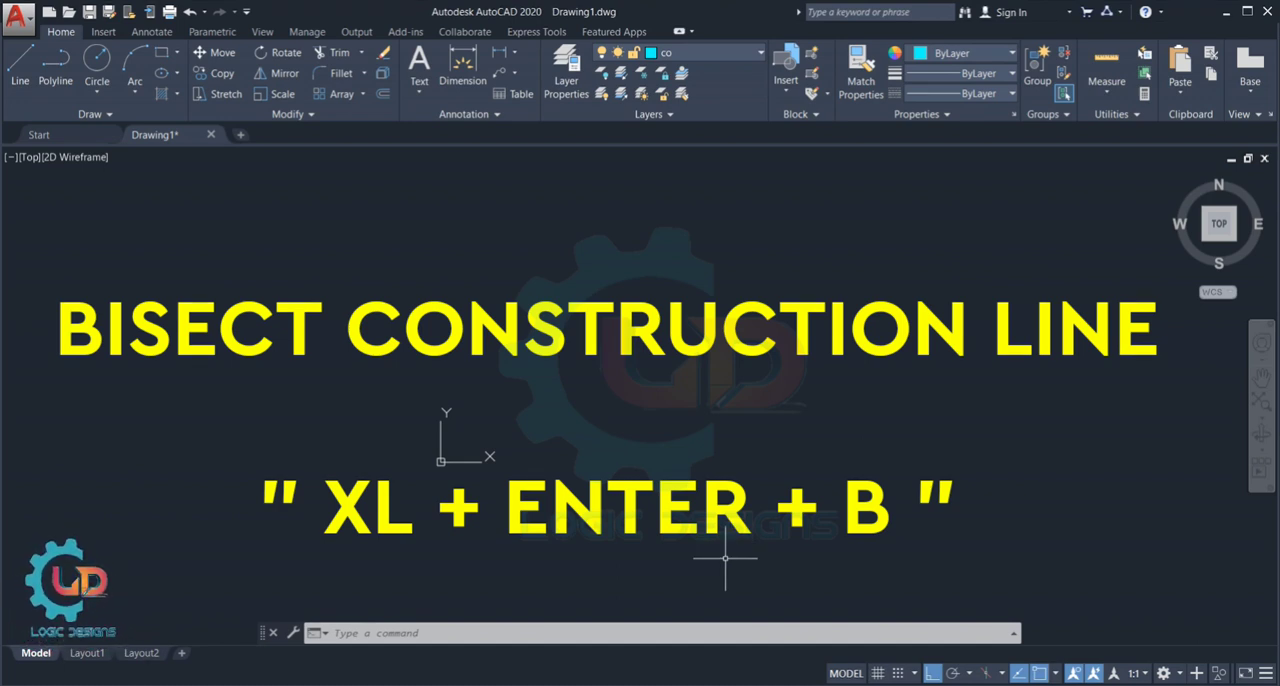
{"action": "key", "text": "ctrl+a"}
{"action": "key", "text": "Delete"}
{"action": "scroll", "coordinate": [809, 349], "scroll_direction": "down", "scroll_amount": 2}
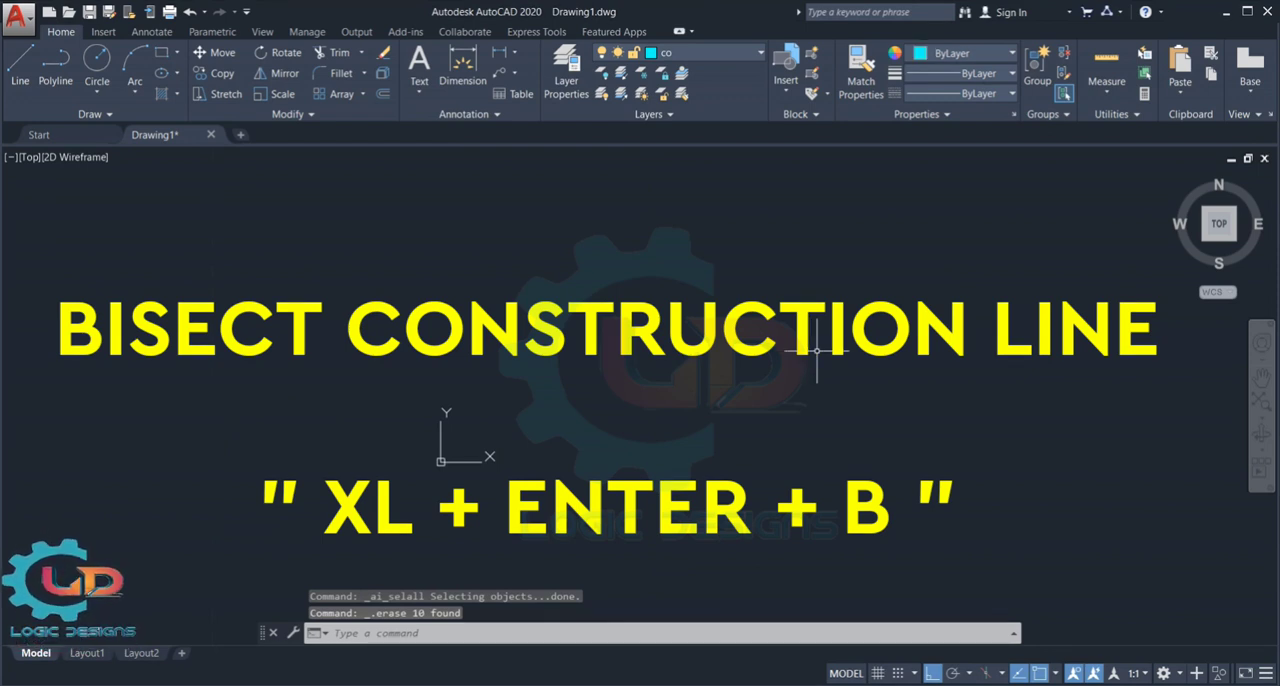